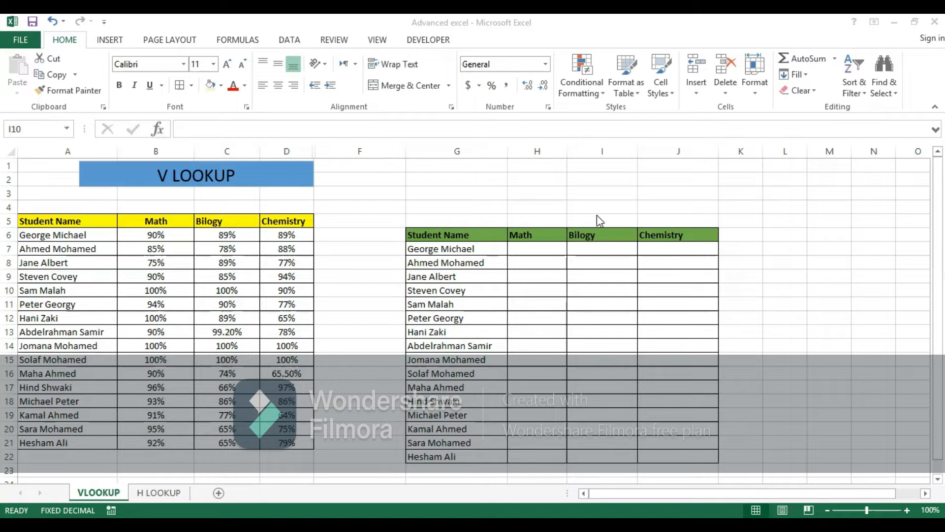
# Step: Begin a VLOOKUP formula in cell H7 with A6 as the lookup value and A5:D21 as the table array
pyautogui.click(518, 249)
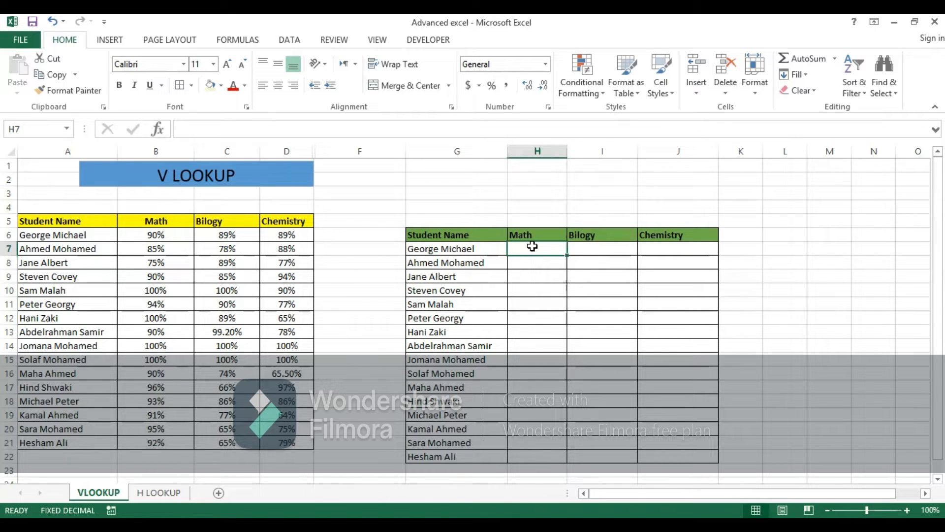
pyautogui.write('=')
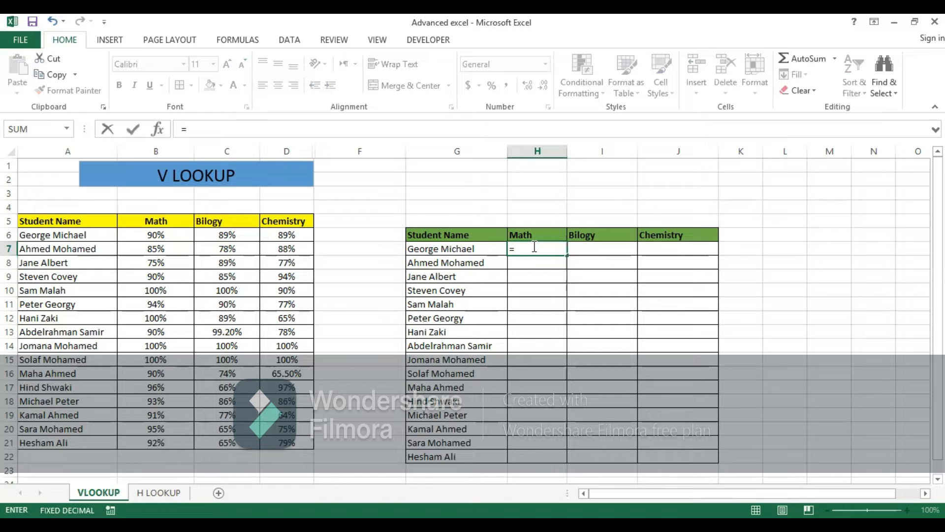
pyautogui.write('vlo')
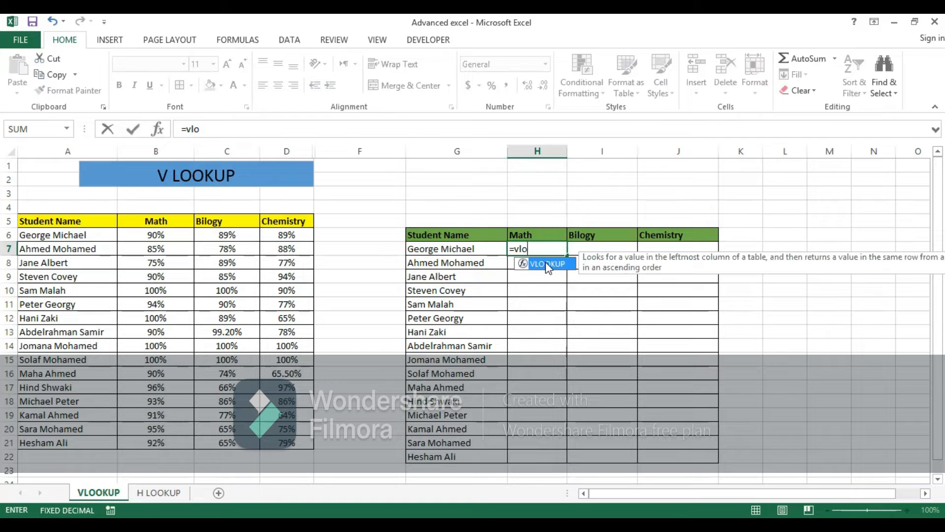
pyautogui.doubleClick(543, 268)
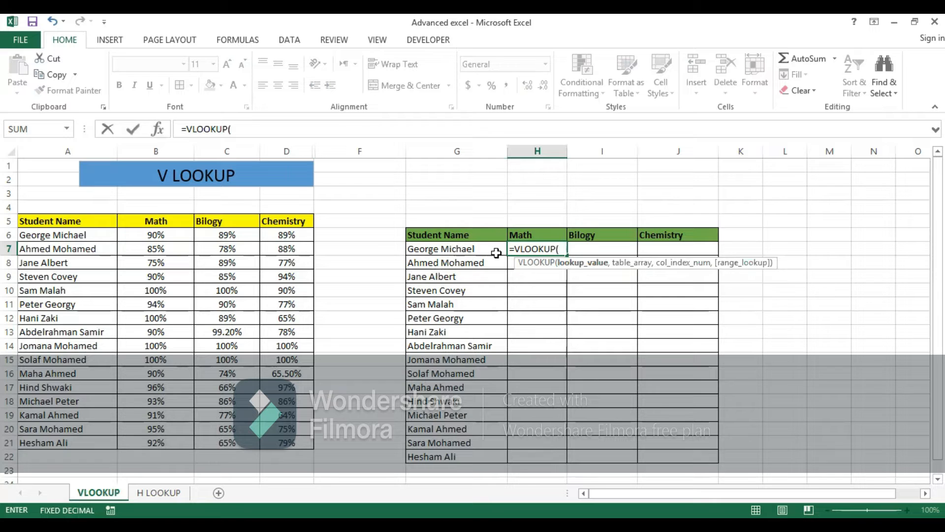
pyautogui.click(86, 235)
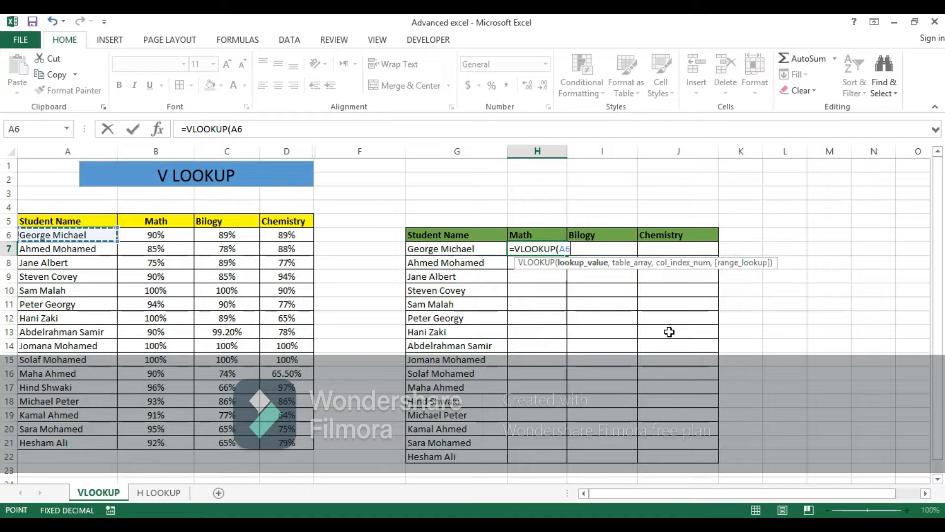
pyautogui.write(',')
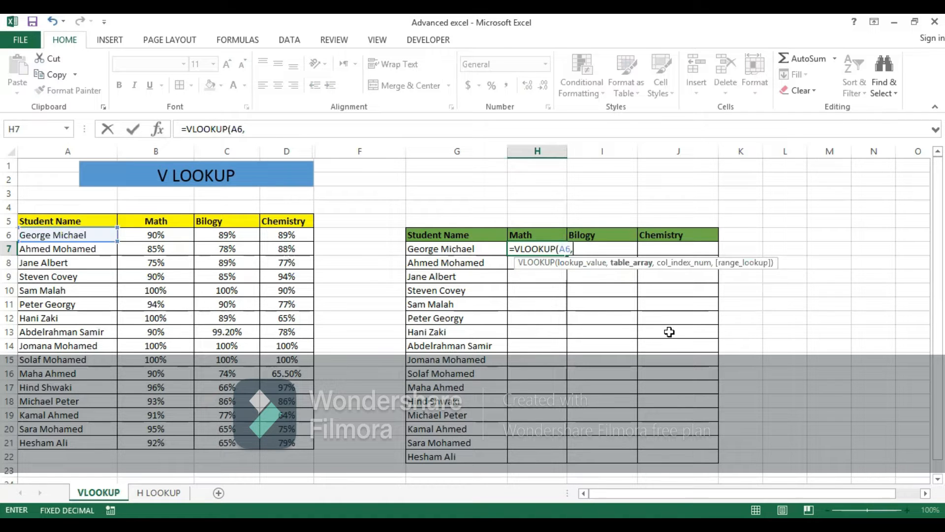
pyautogui.click(39, 217)
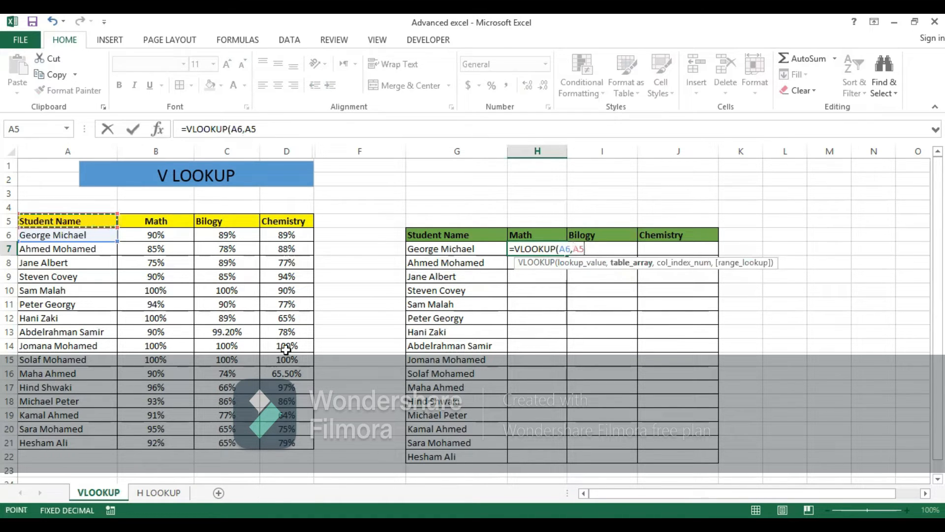
pyautogui.keyDown('shift'); pyautogui.click(275, 444); pyautogui.keyUp('shift')
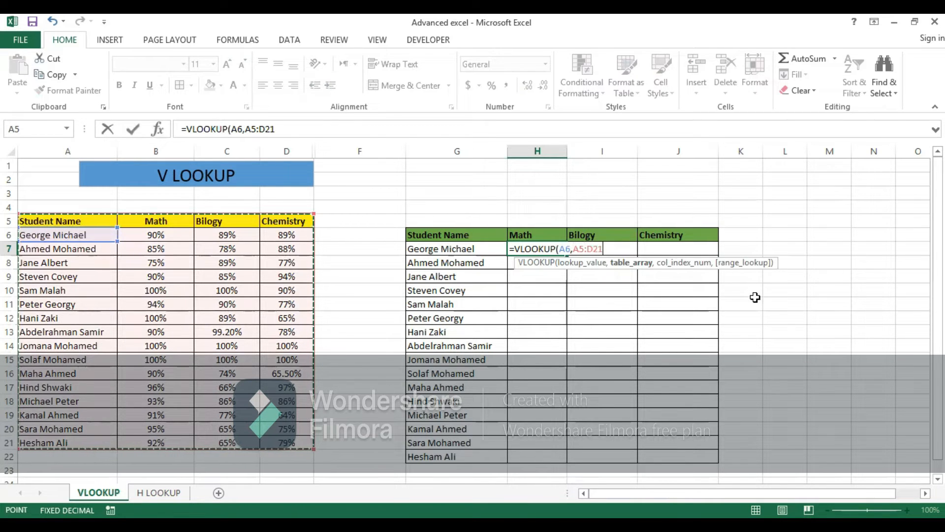
# Step: Complete the VLOOKUP formula in H7 with column index 2 and range lookup 0 for an exact match
pyautogui.write(',')
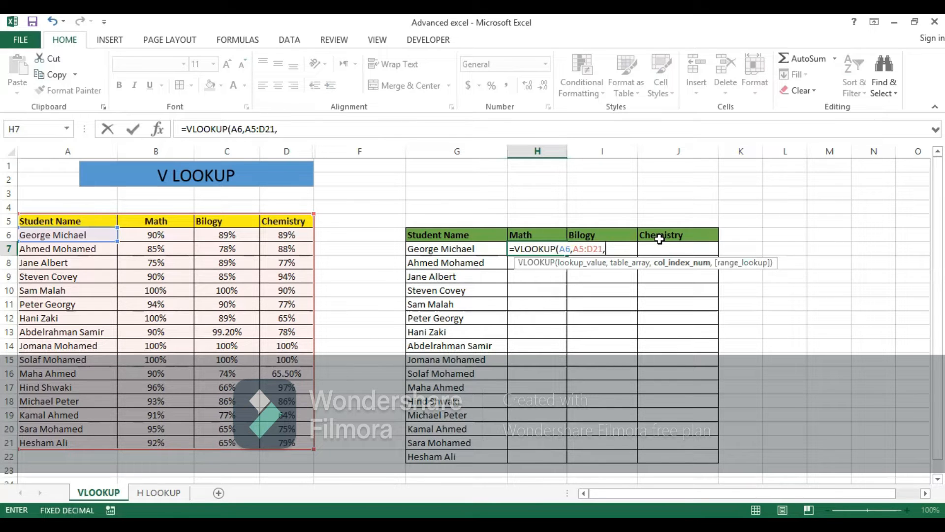
pyautogui.write('2,')
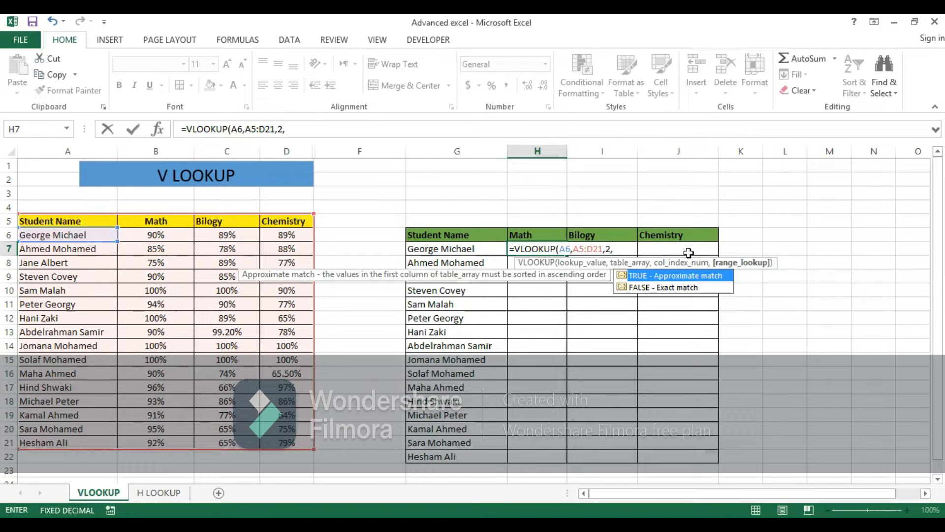
pyautogui.write('0)')
pyautogui.press('Return')
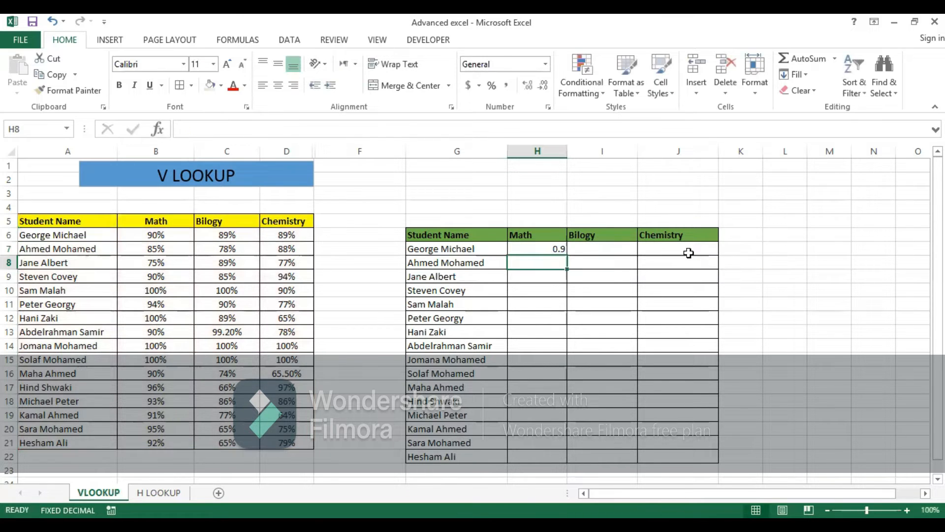
# Step: Format cell H7 as a percentage with 0 decimal places
pyautogui.click(551, 248)
pyautogui.rightClick(548, 247)
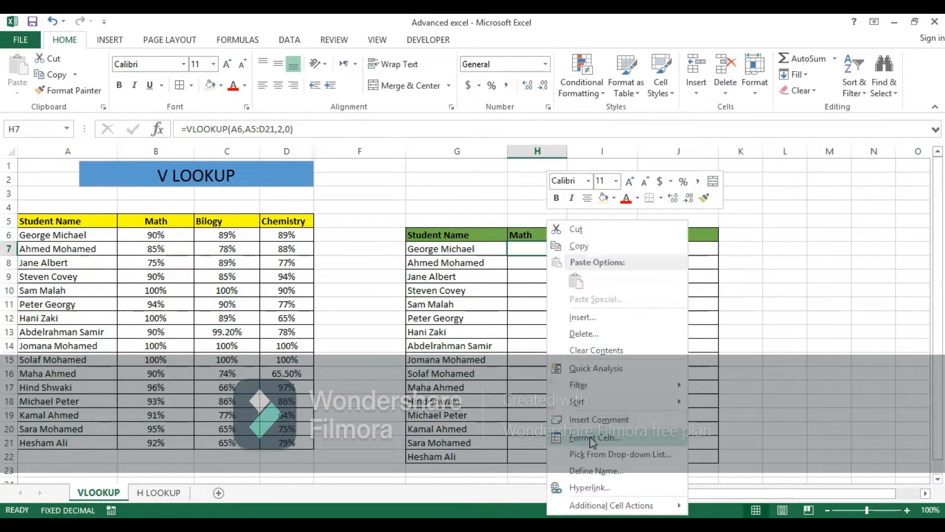
pyautogui.click(592, 439)
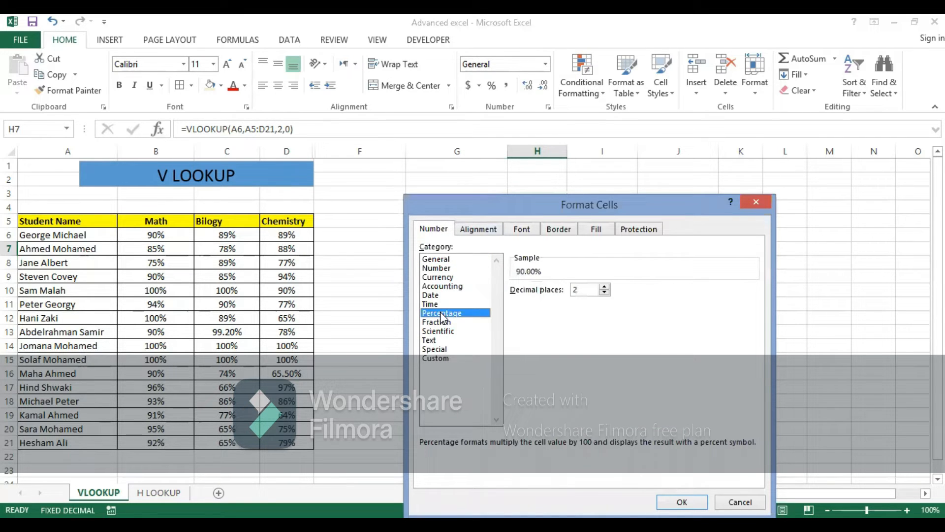
pyautogui.click(604, 286)
pyautogui.click(605, 293)
pyautogui.click(605, 293)
pyautogui.click(604, 293)
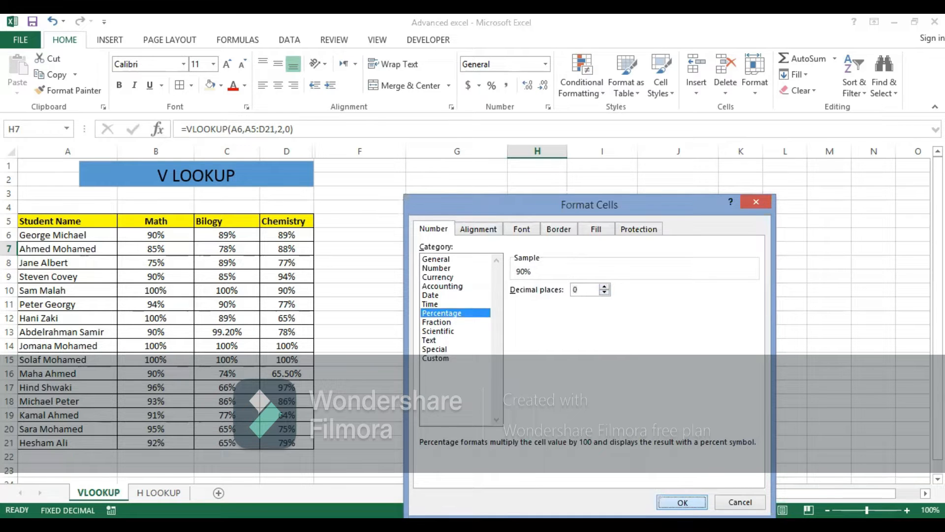
pyautogui.click(682, 502)
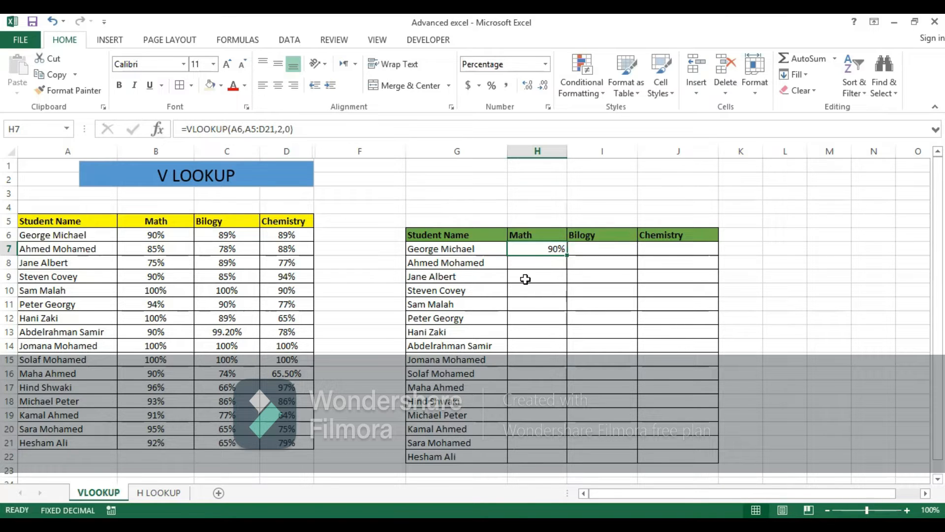
# Step: Fill the VLOOKUP formula from H7 down the Math column to H22 and across the row to J7
pyautogui.click(597, 262)
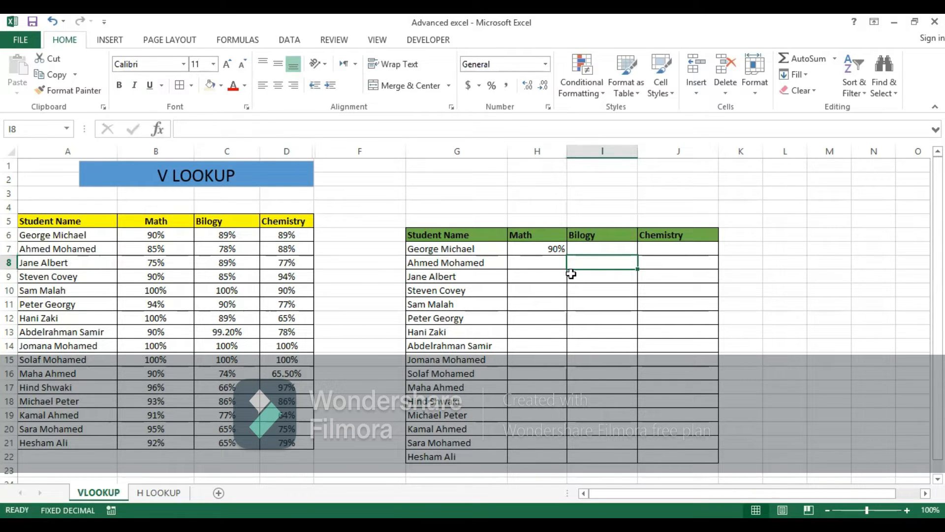
pyautogui.click(543, 249)
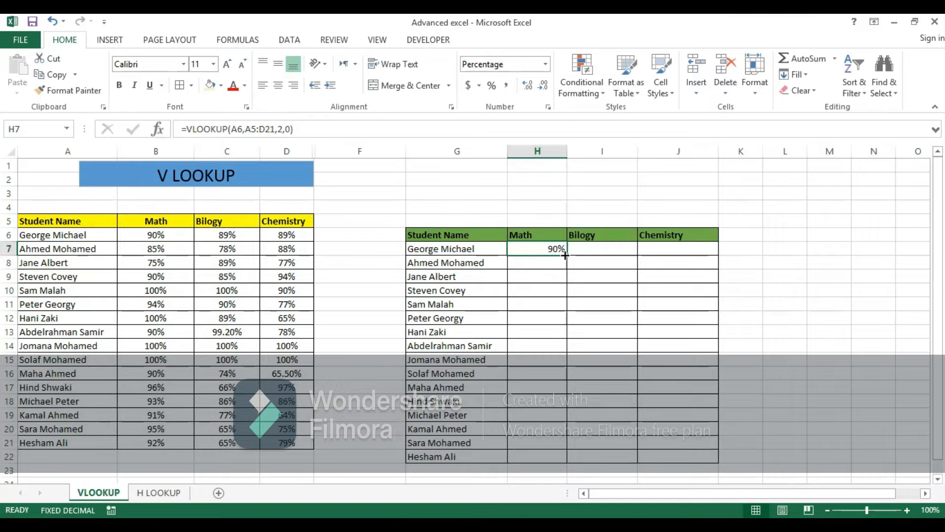
pyautogui.moveTo(566, 255); pyautogui.dragTo(545, 461)
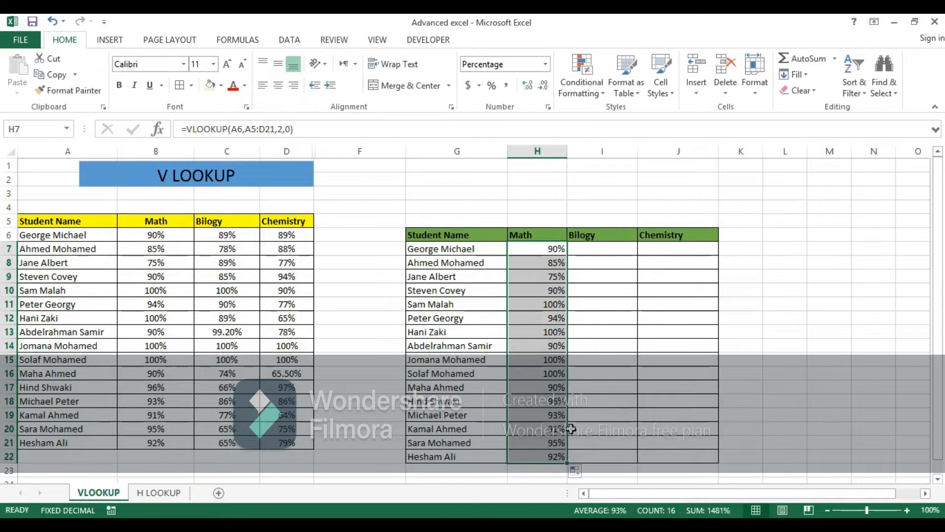
pyautogui.click(560, 253)
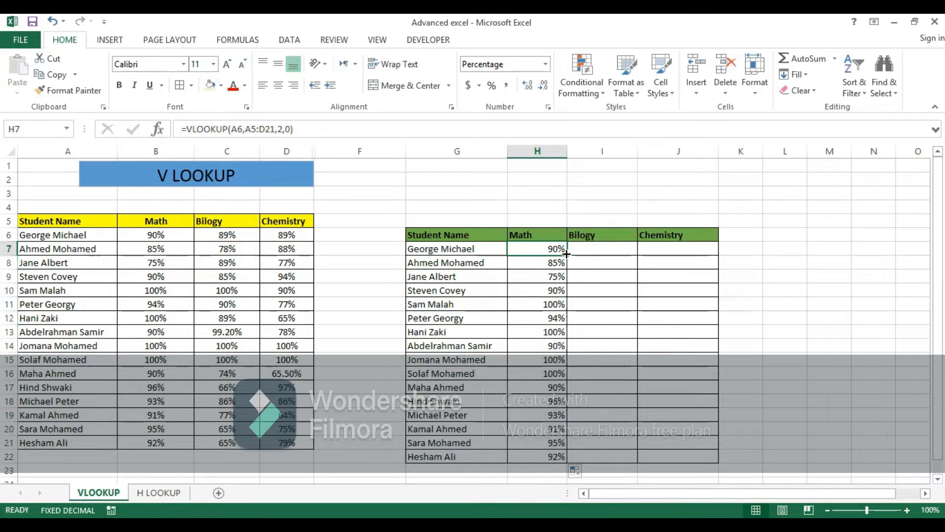
pyautogui.moveTo(567, 254); pyautogui.dragTo(686, 256)
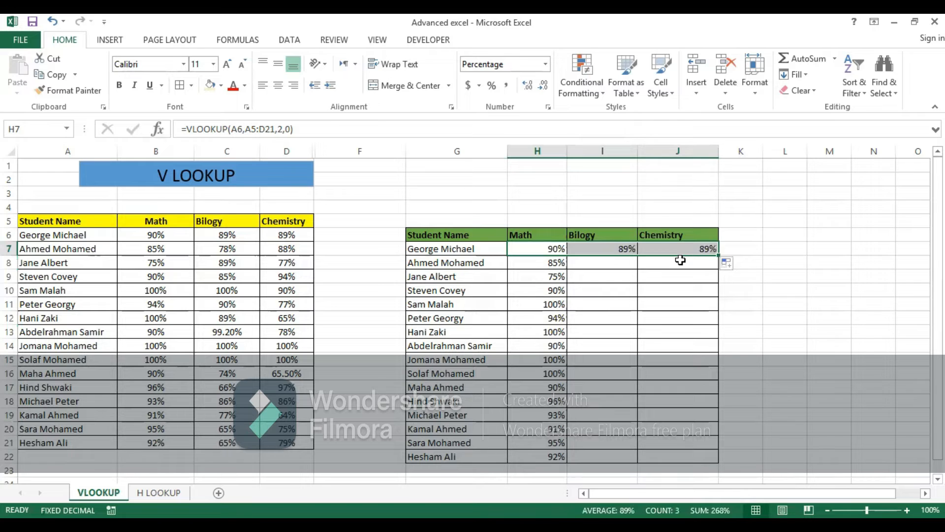
# Step: Fill the Bilogy and Chemistry formulas from I7 and J7 down to row 22
pyautogui.click(610, 247)
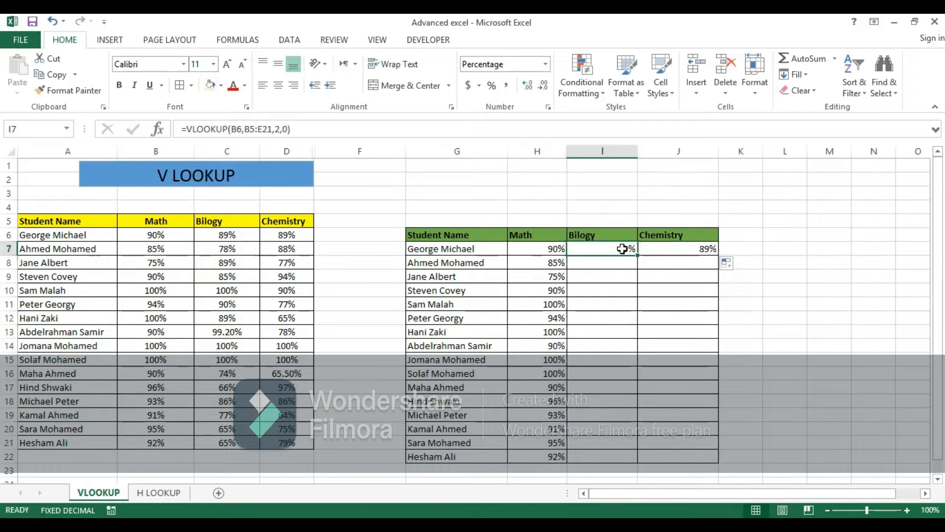
pyautogui.moveTo(637, 255); pyautogui.dragTo(626, 460)
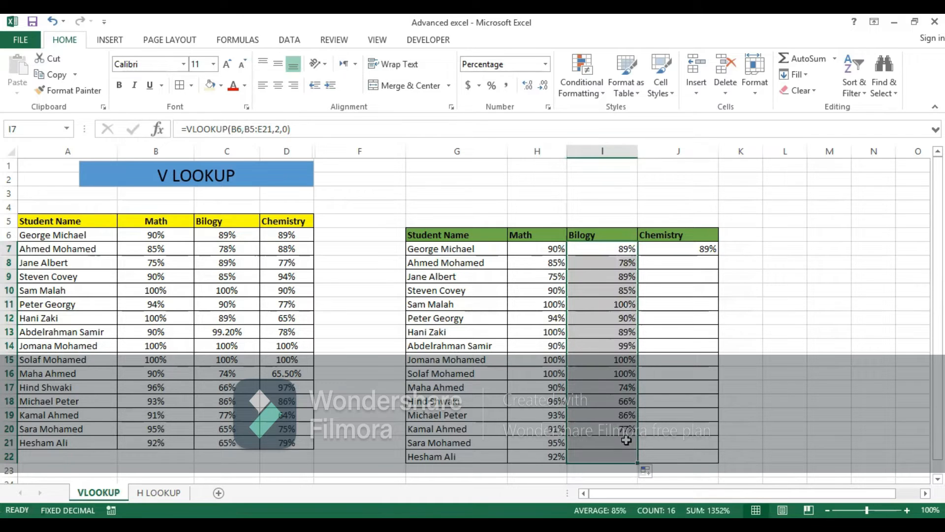
pyautogui.click(707, 249)
pyautogui.moveTo(719, 255); pyautogui.dragTo(708, 443)
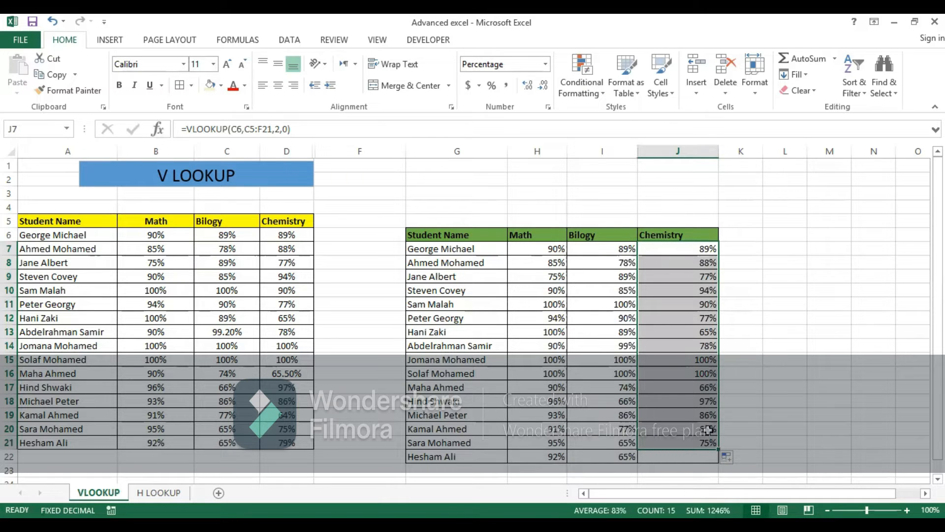
pyautogui.click(694, 443)
pyautogui.moveTo(717, 449); pyautogui.dragTo(716, 464)
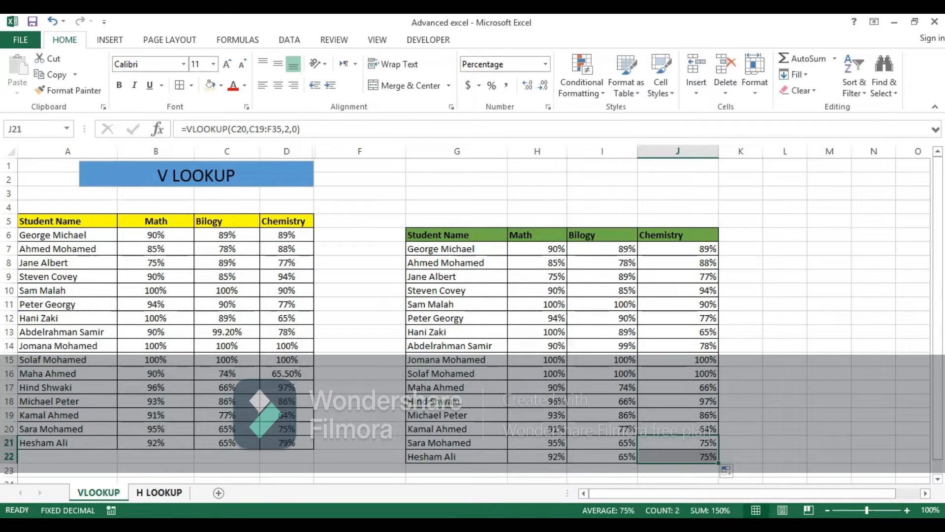
# Step: On the H LOOKUP sheet, start an HLOOKUP formula in H8 with A8 as the lookup value
pyautogui.click(159, 493)
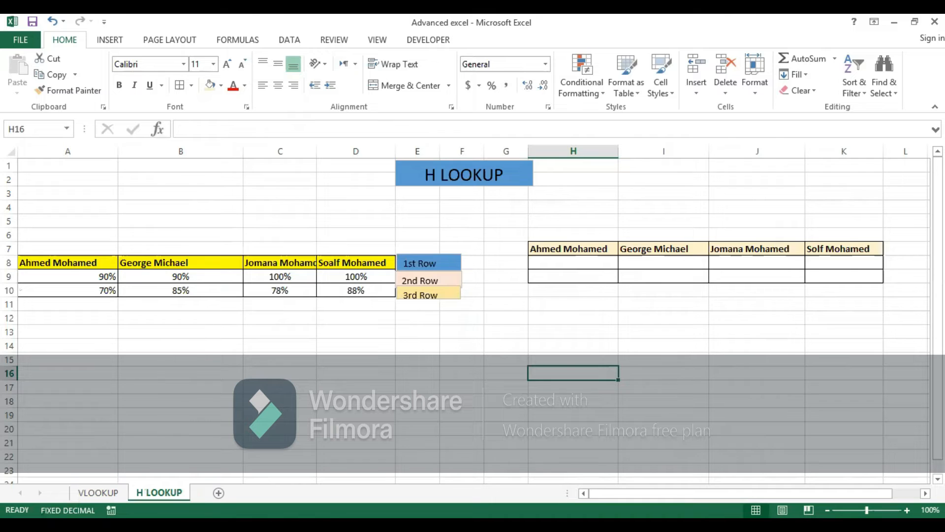
pyautogui.click(551, 266)
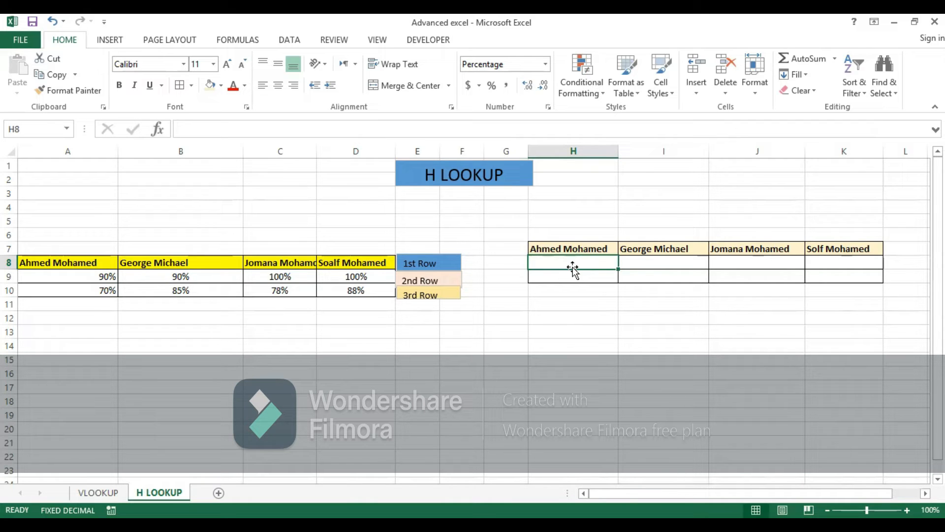
pyautogui.write('=')
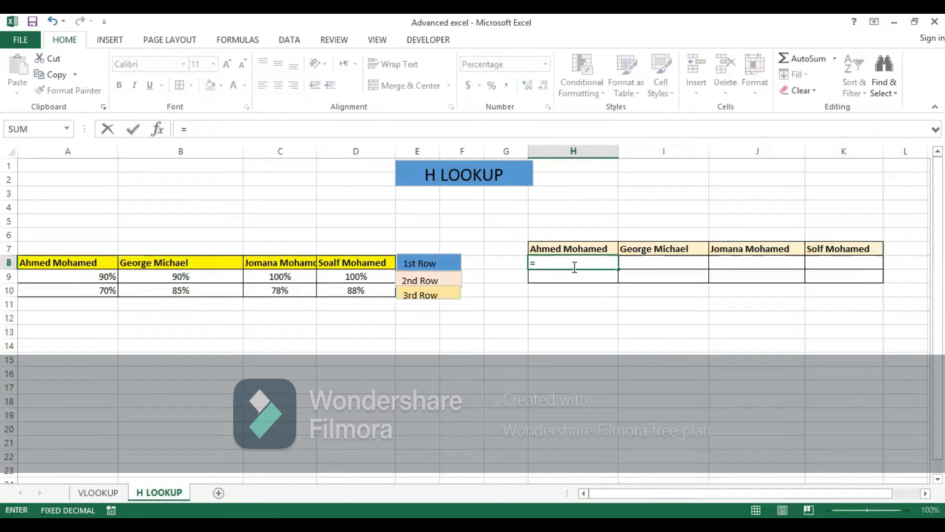
pyautogui.write('h')
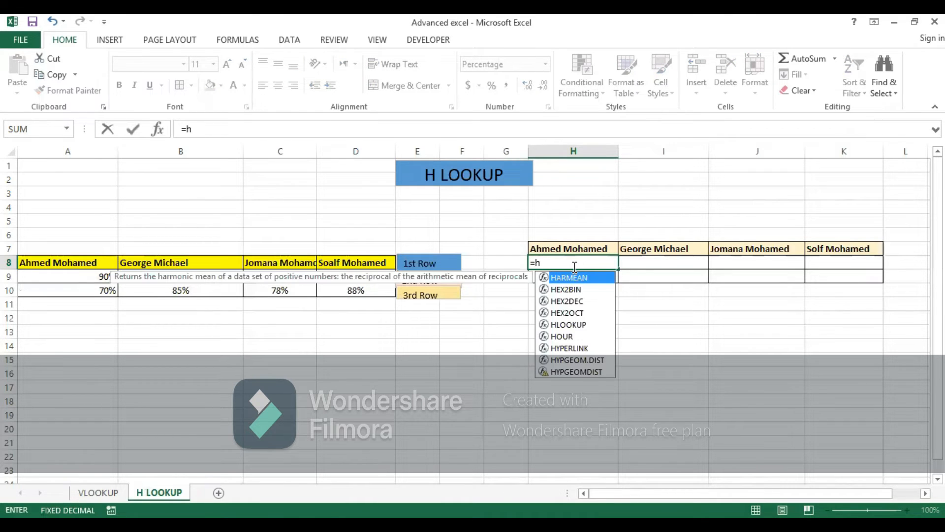
pyautogui.write('l')
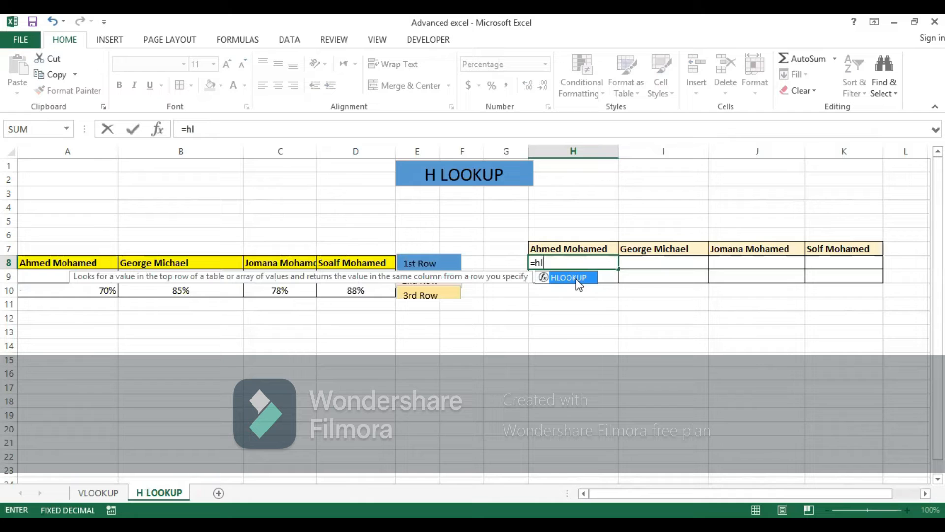
pyautogui.doubleClick(577, 281)
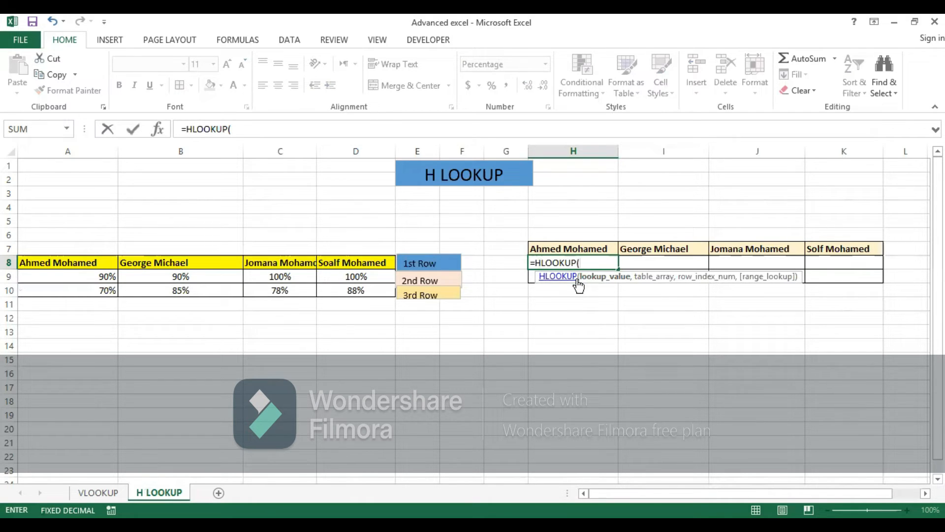
pyautogui.click(88, 266)
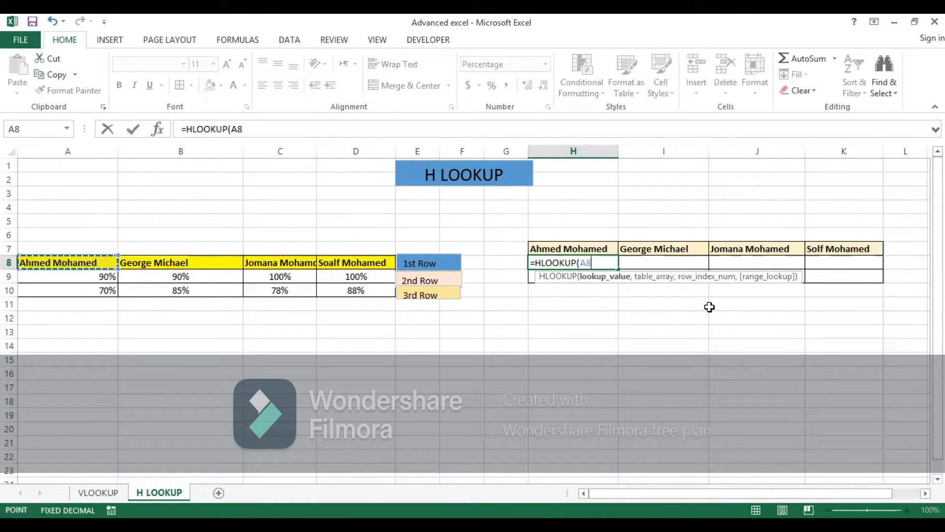
pyautogui.write(',')
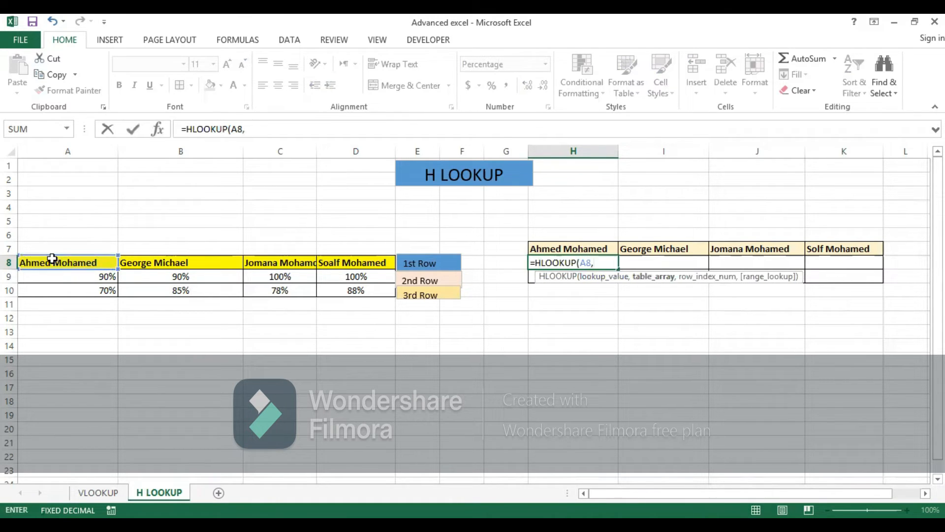
# Step: Complete the HLOOKUP formula in H8 with table array A8:D10, row index 3 and range lookup 0
pyautogui.click(52, 259)
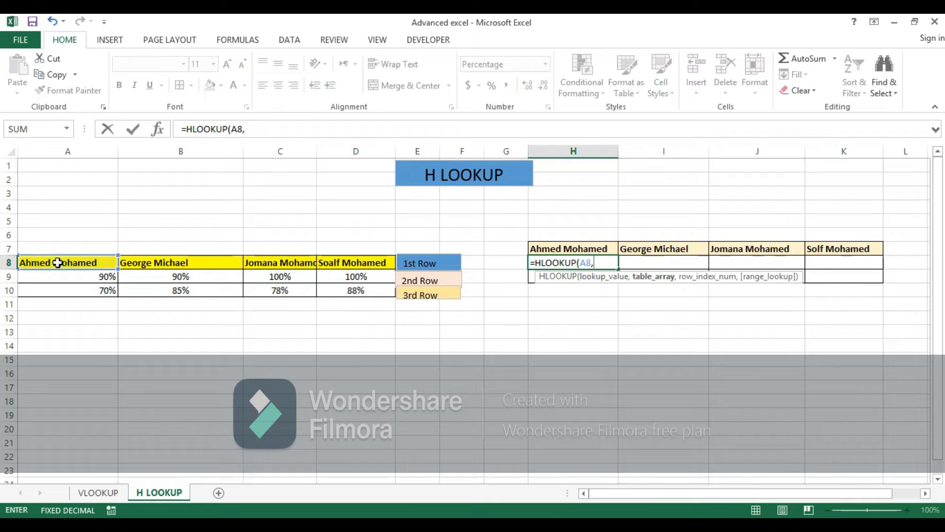
pyautogui.keyDown('shift'); pyautogui.click(361, 291); pyautogui.keyUp('shift')
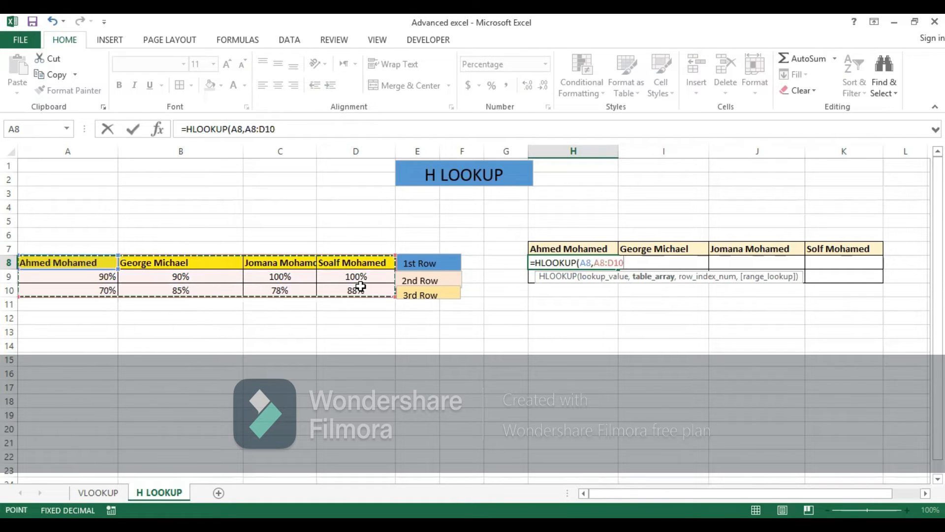
pyautogui.write(',3')
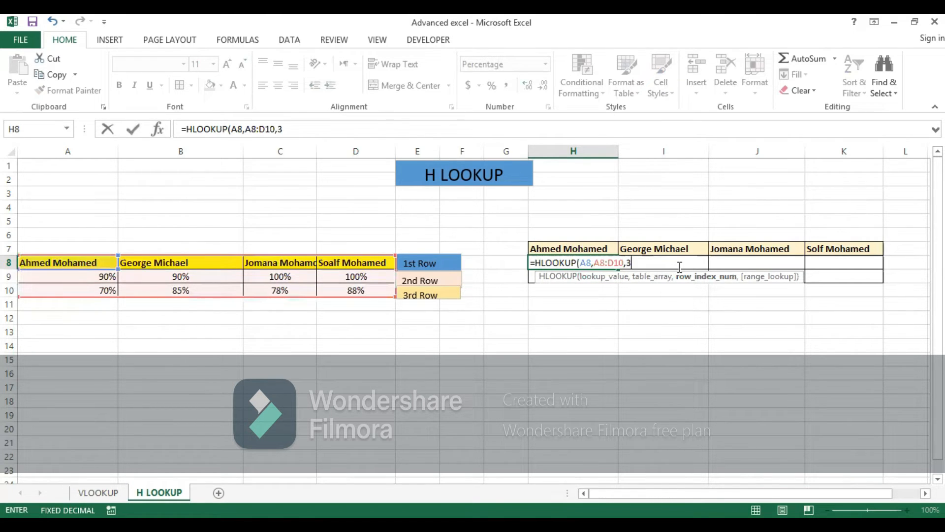
pyautogui.write(',0')
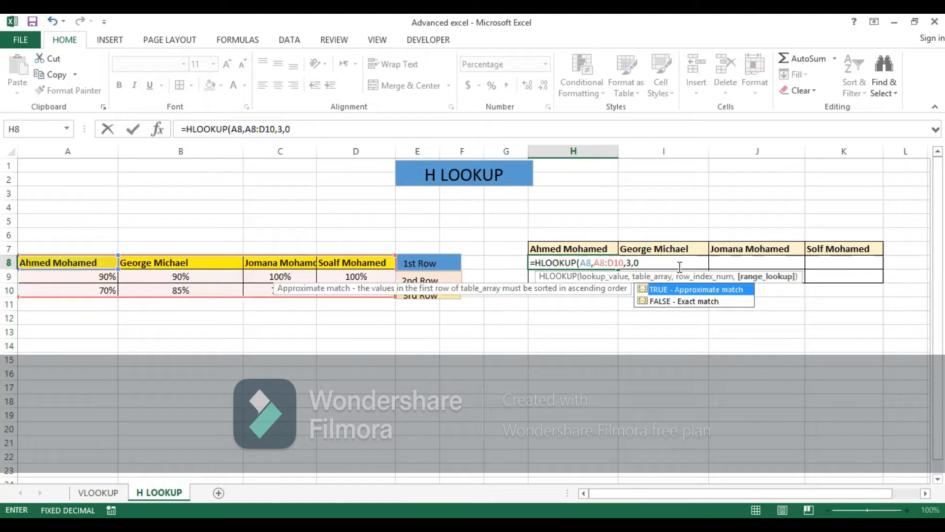
pyautogui.write(')')
pyautogui.press('Return')
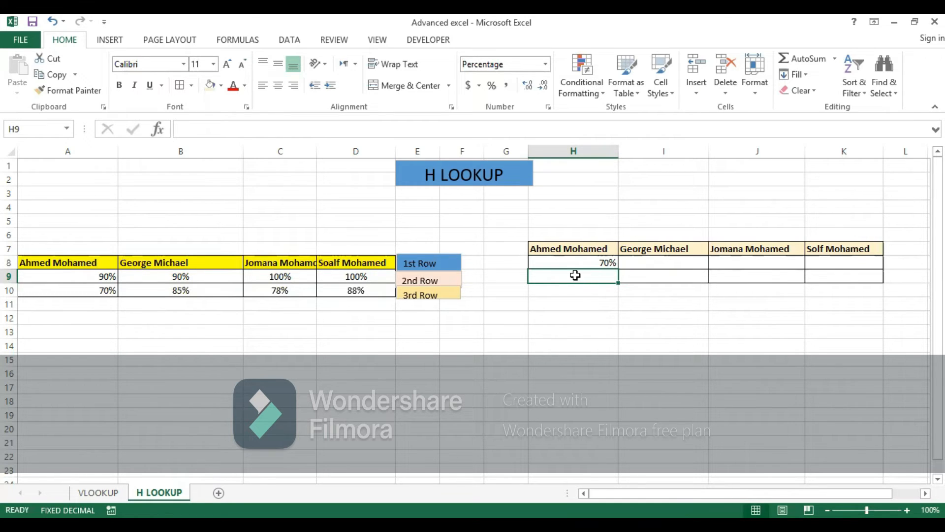
# Step: Fill the HLOOKUP formula from H8 across row 8 to K8
pyautogui.click(667, 261)
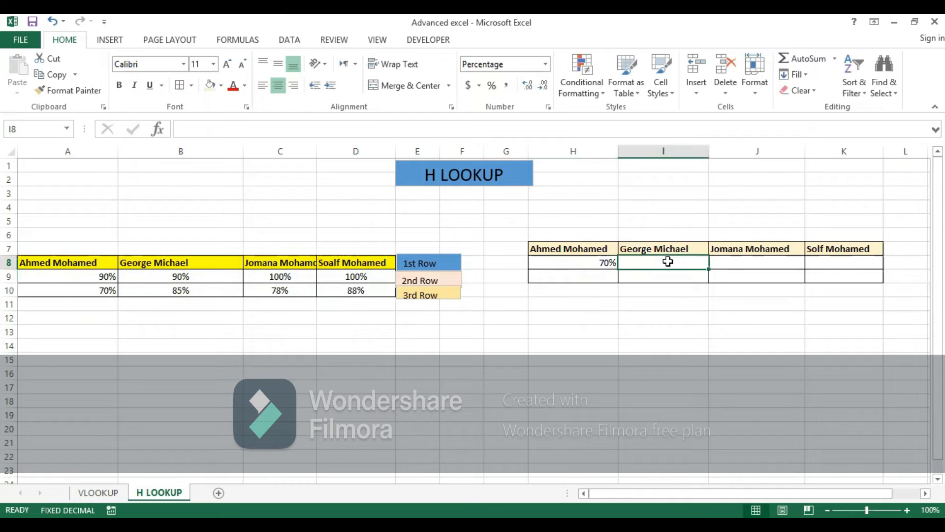
pyautogui.click(579, 259)
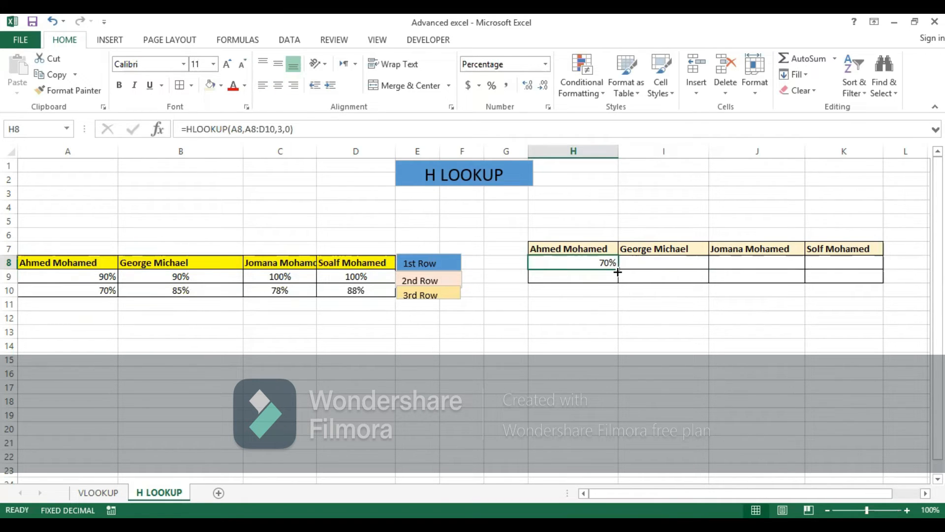
pyautogui.moveTo(619, 269); pyautogui.dragTo(678, 272)
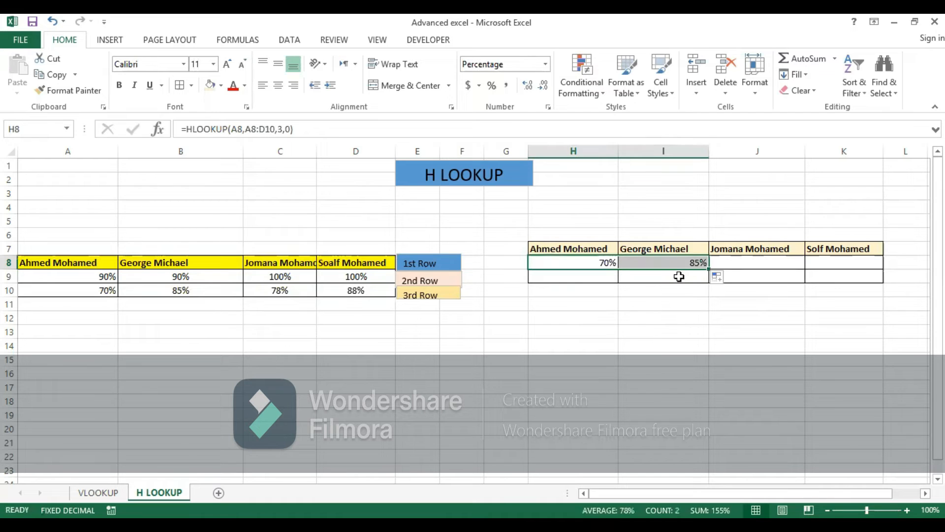
pyautogui.click(714, 265)
pyautogui.click(701, 267)
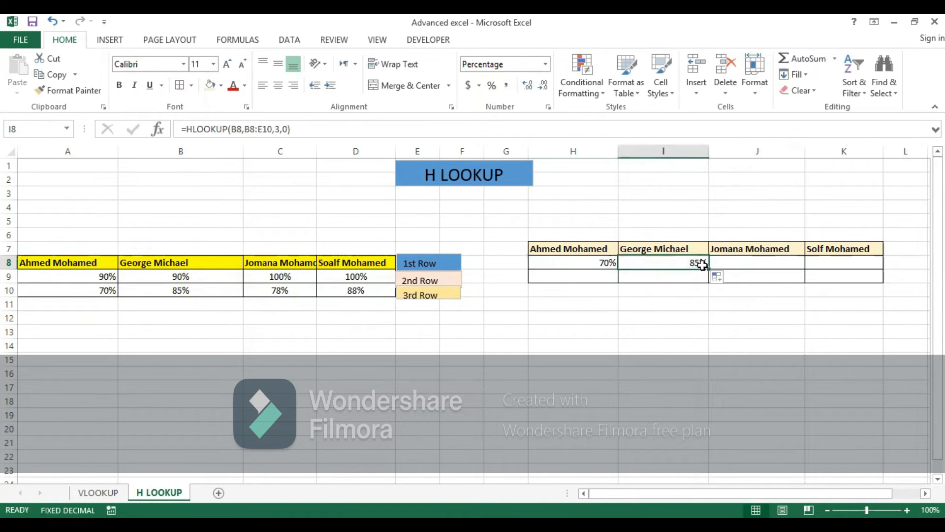
pyautogui.moveTo(709, 270); pyautogui.dragTo(843, 262)
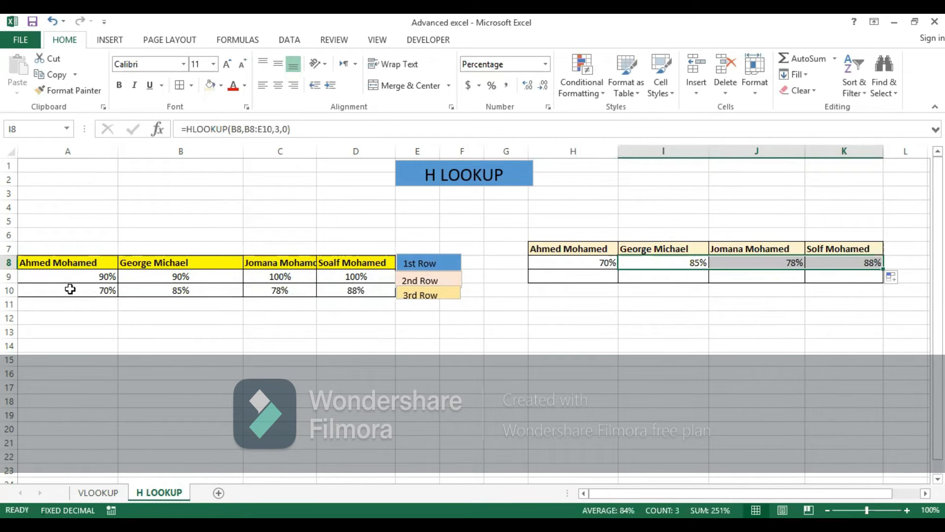
# Step: Insert an entire column before the source table's first column
pyautogui.click(31, 276)
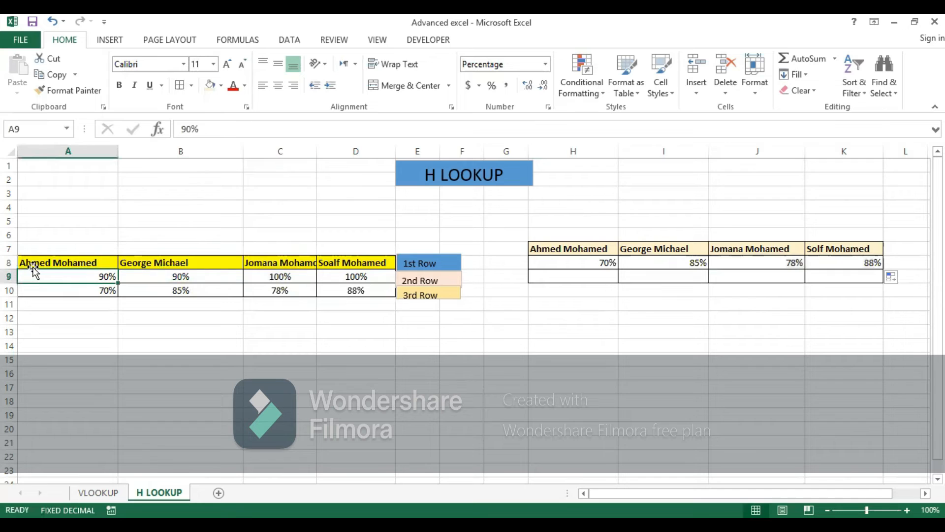
pyautogui.moveTo(31, 266); pyautogui.dragTo(42, 285)
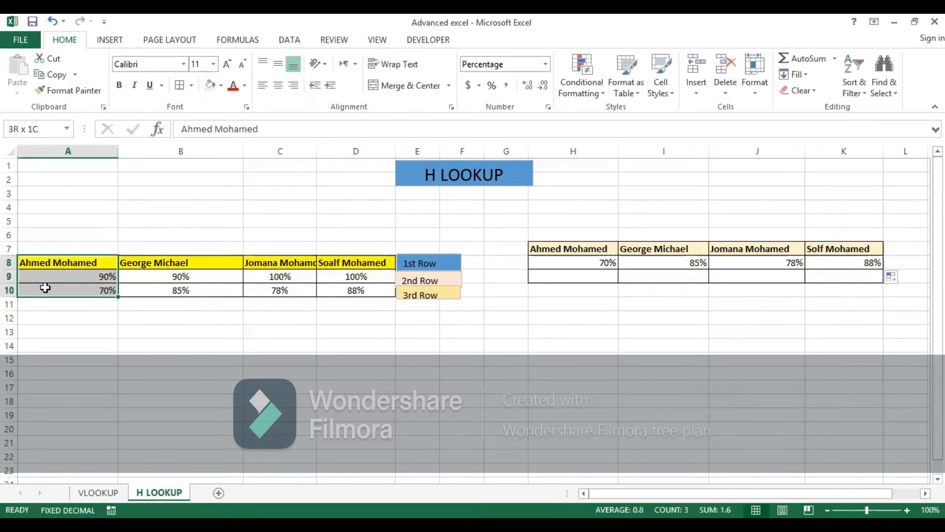
pyautogui.rightClick(88, 262)
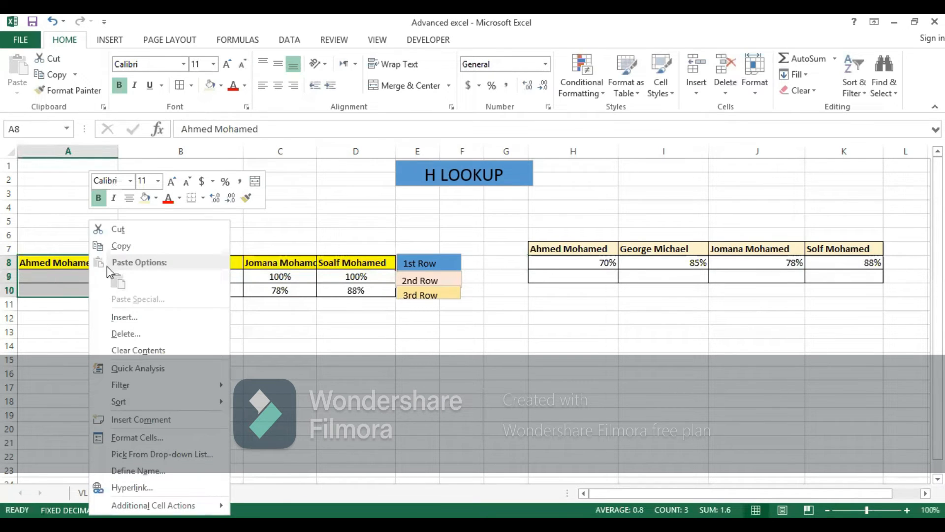
pyautogui.click(207, 317)
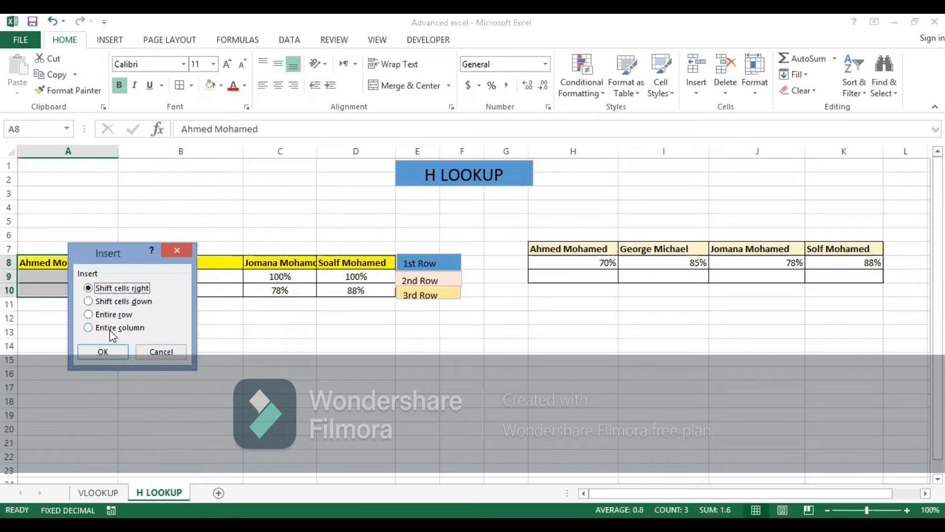
pyautogui.click(107, 329)
pyautogui.click(105, 351)
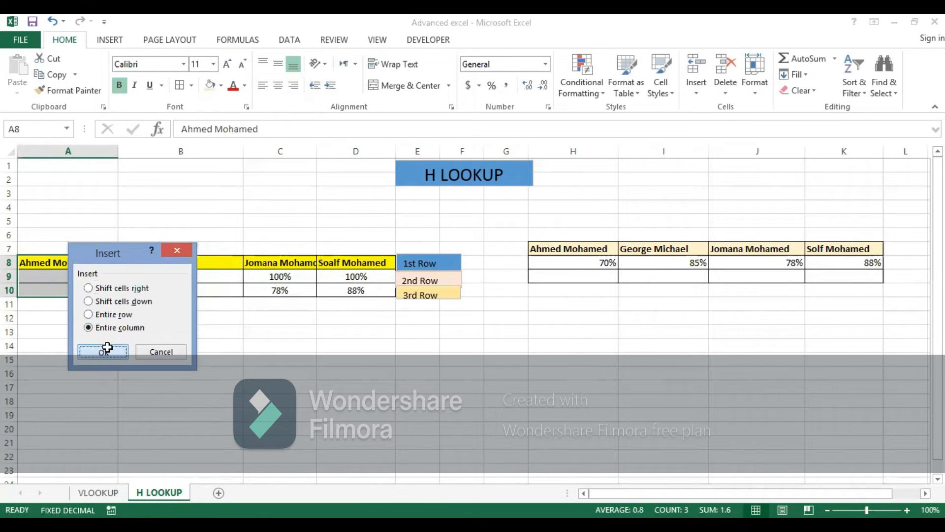
# Step: Enter the labels Subjects, Math and Bilogy in cells A8, A9 and A10
pyautogui.click(42, 265)
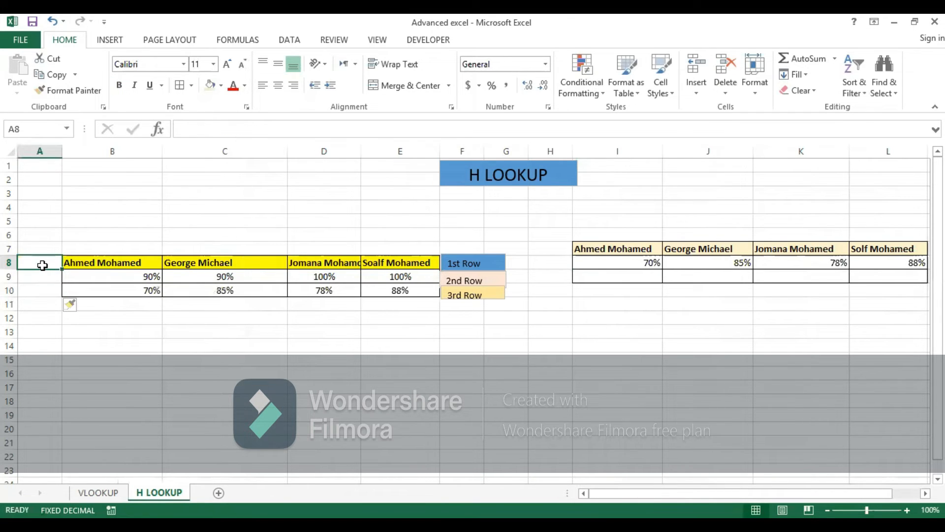
pyautogui.write('Su')
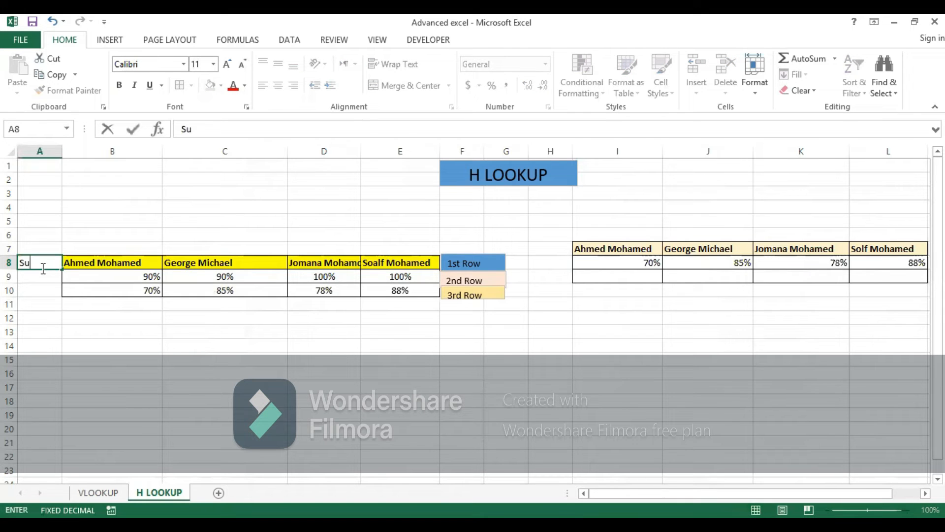
pyautogui.write('bjects')
pyautogui.click(40, 281)
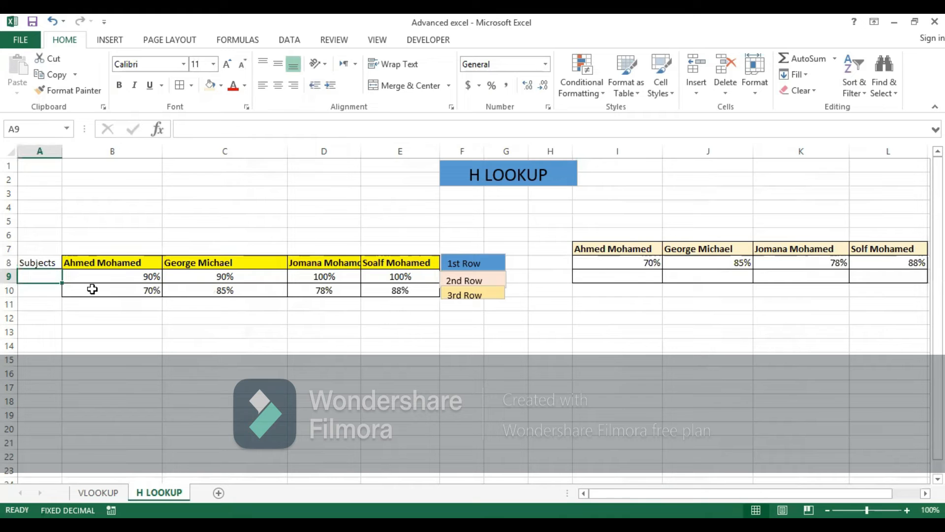
pyautogui.write('Math')
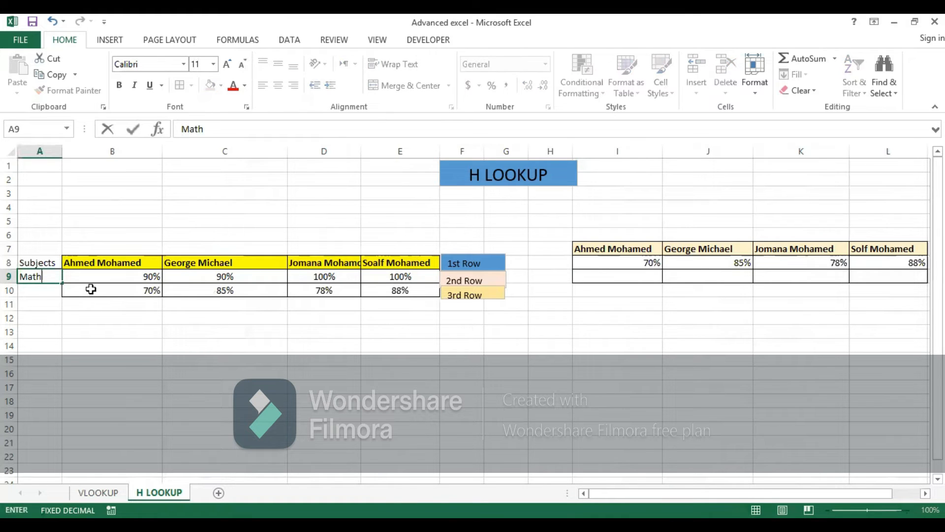
pyautogui.click(39, 299)
pyautogui.click(37, 289)
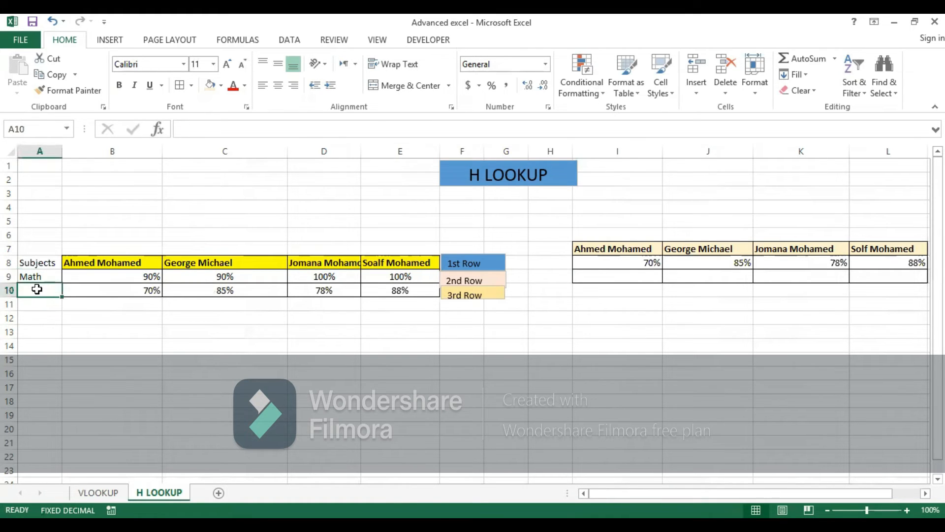
pyautogui.write('Bi')
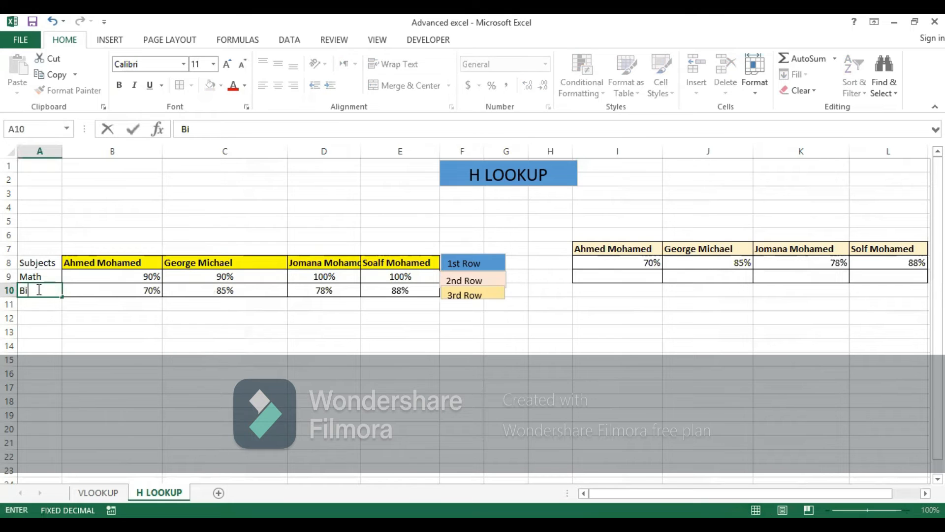
pyautogui.write('logy')
pyautogui.click(36, 358)
# Step: Add borders to A8:A10 and format the Subjects header with yellow fill and bold text
pyautogui.moveTo(33, 263); pyautogui.dragTo(44, 294)
pyautogui.click(44, 305)
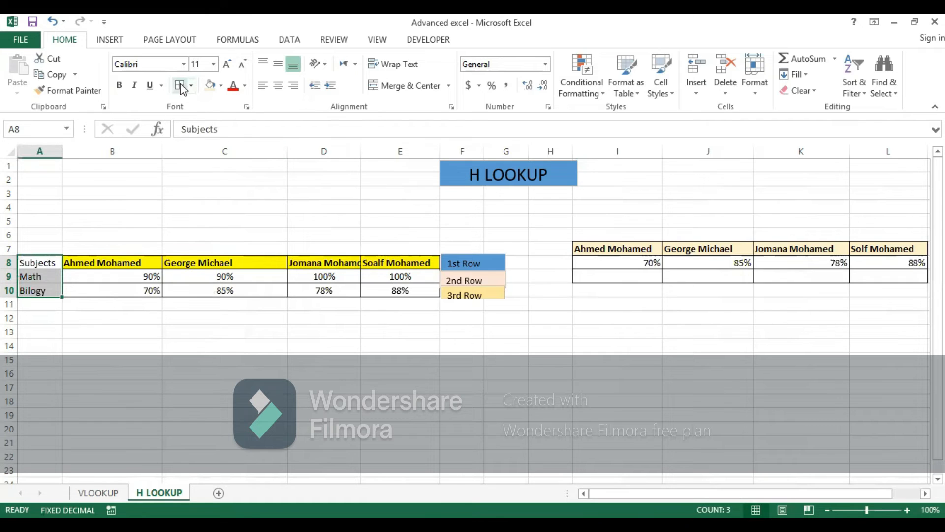
pyautogui.click(53, 261)
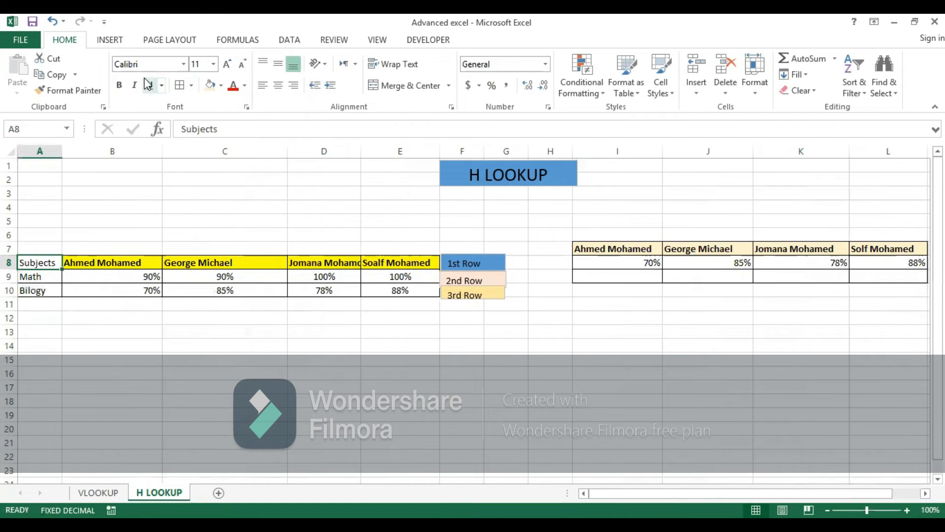
pyautogui.click(246, 86)
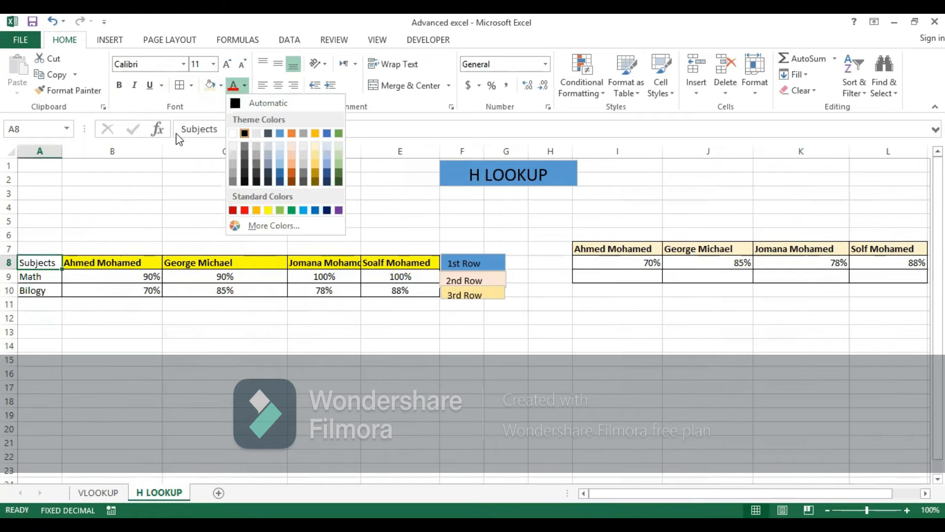
pyautogui.click(221, 87)
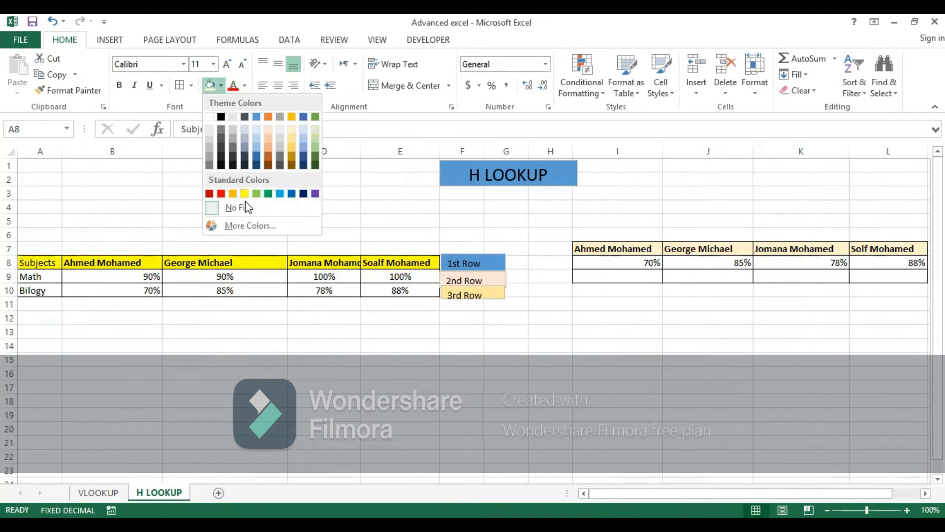
pyautogui.click(31, 261)
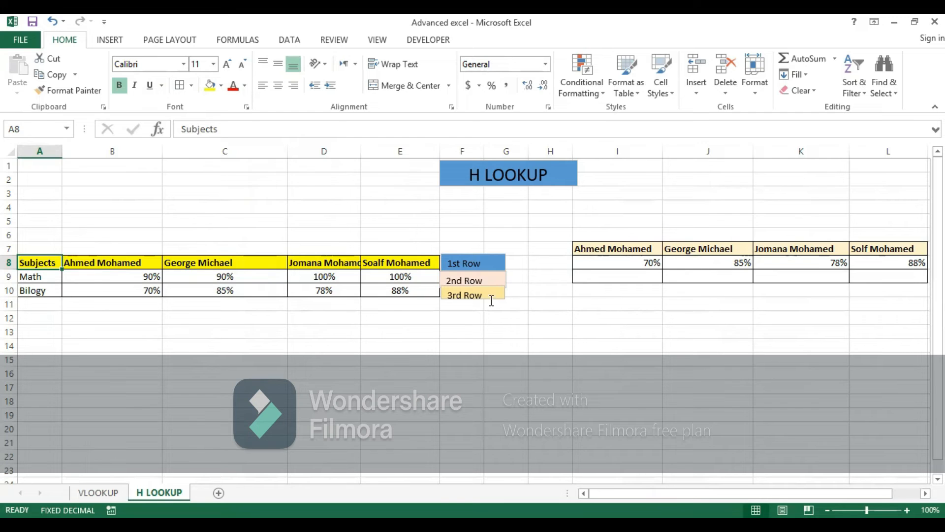
# Step: Try to fill the HLOOKUP formula from I8 down to I9
pyautogui.click(644, 263)
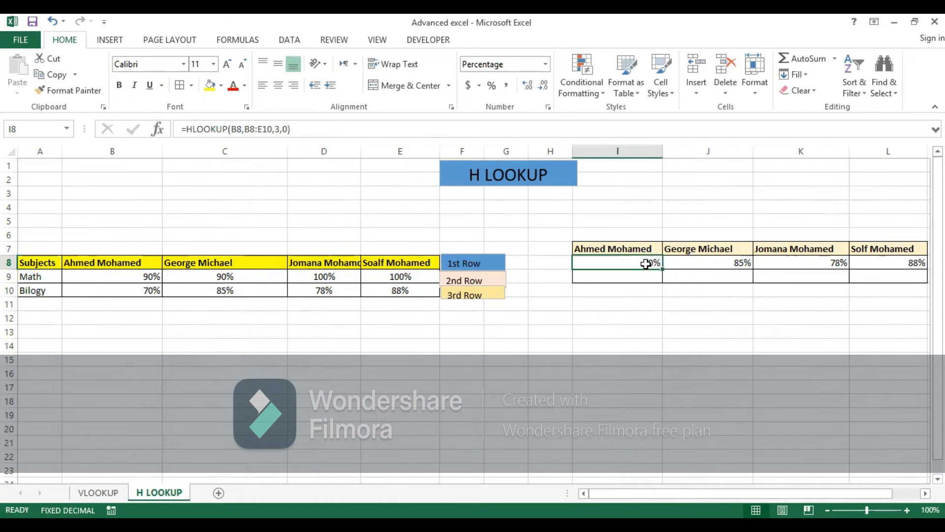
pyautogui.moveTo(662, 267); pyautogui.dragTo(661, 279)
pyautogui.click(639, 268)
# Step: Replace the content of I9 with the formula =HLOOKUP(B8,A8:E10,2,0) to retrieve the first student's Math grade
pyautogui.click(641, 277)
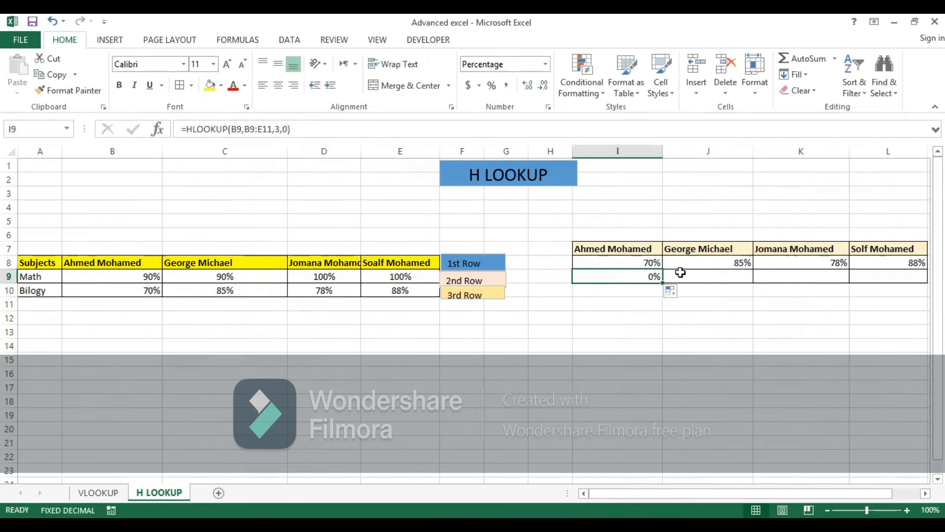
pyautogui.press('BackSpace')
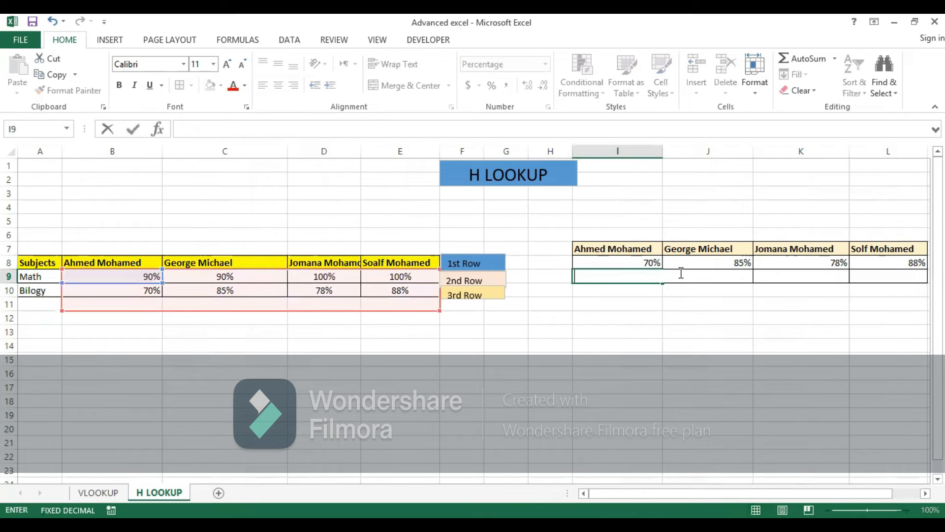
pyautogui.write('=')
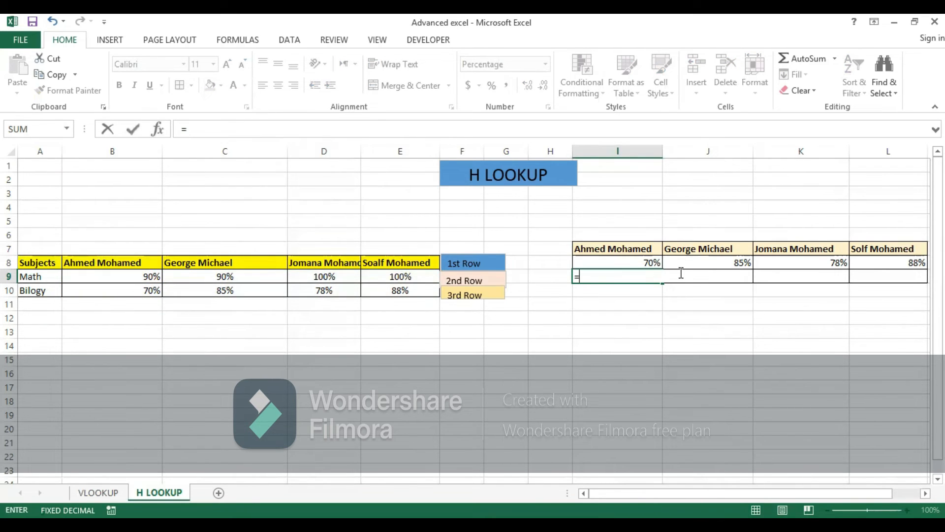
pyautogui.write('hll')
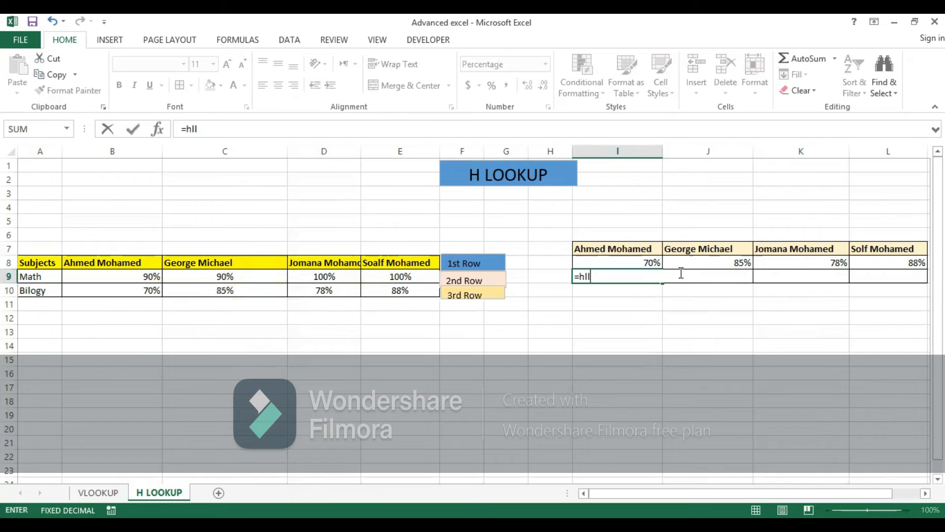
pyautogui.press('BackSpace')
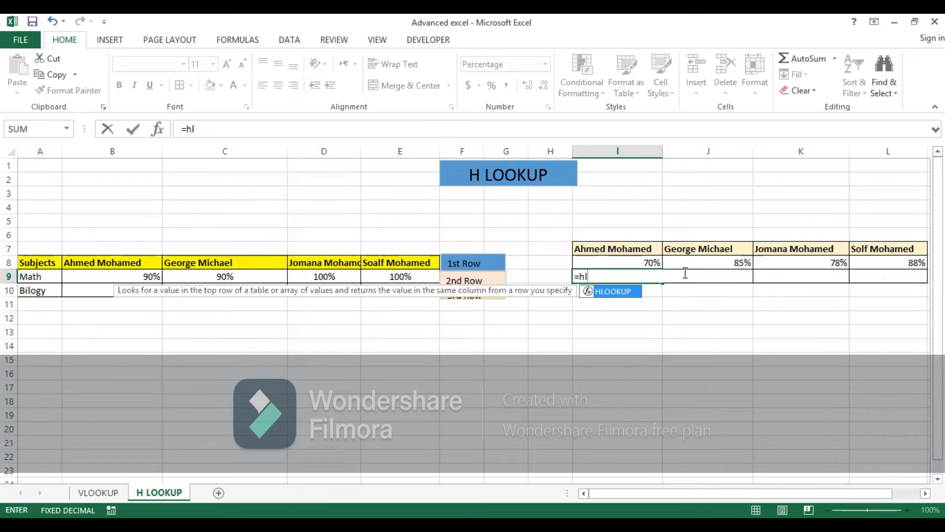
pyautogui.doubleClick(629, 293)
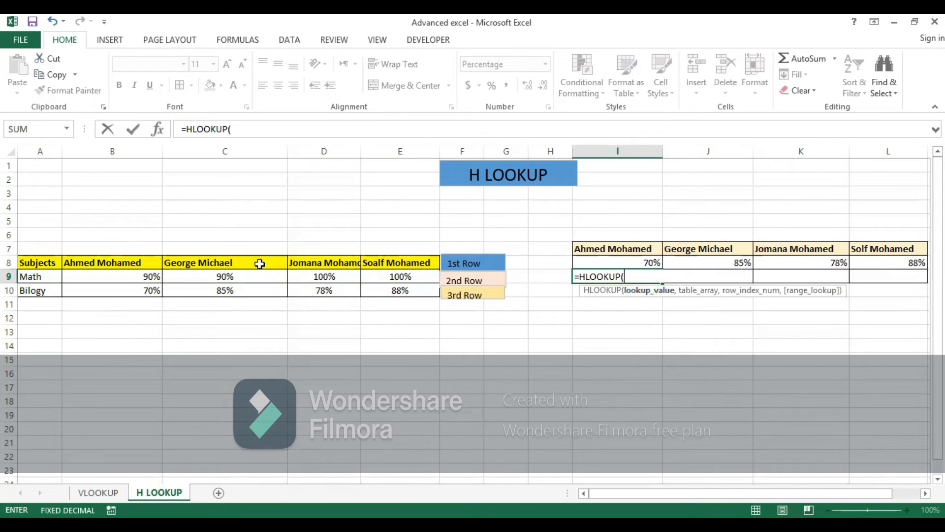
pyautogui.click(104, 261)
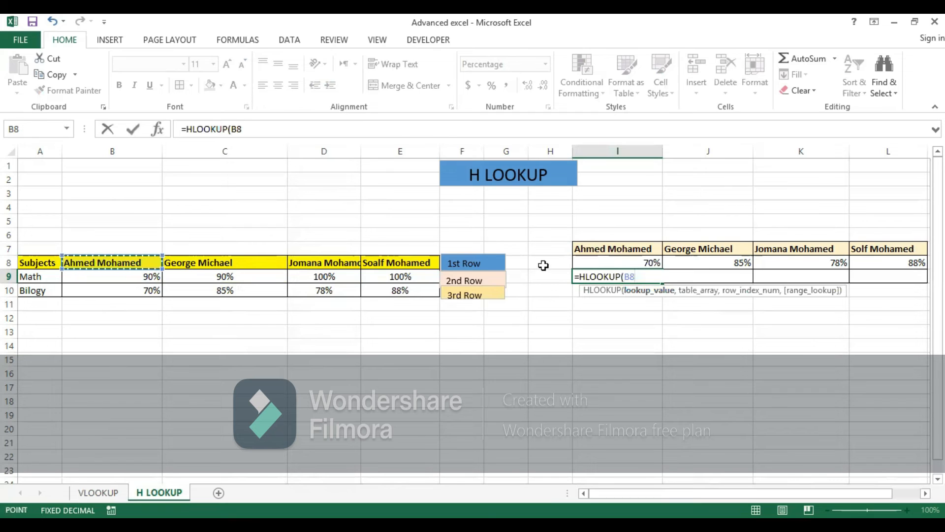
pyautogui.write(',')
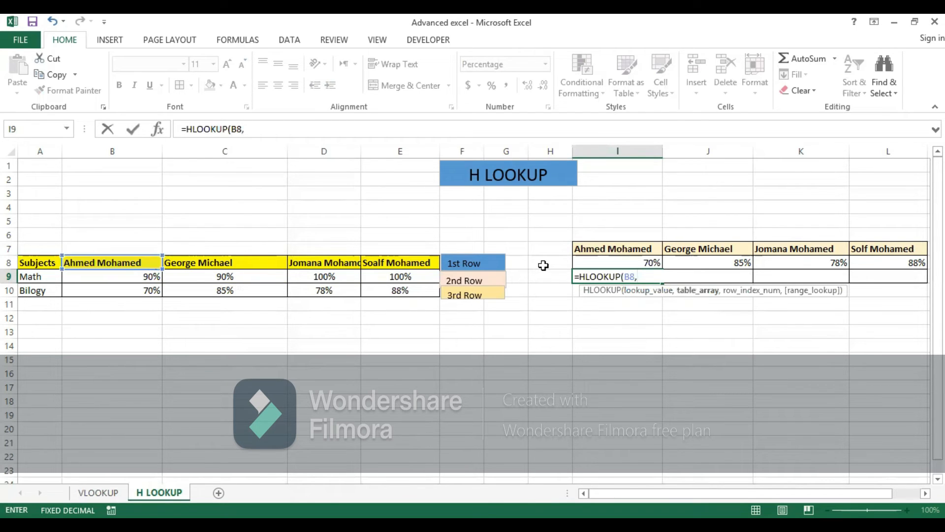
pyautogui.click(53, 264)
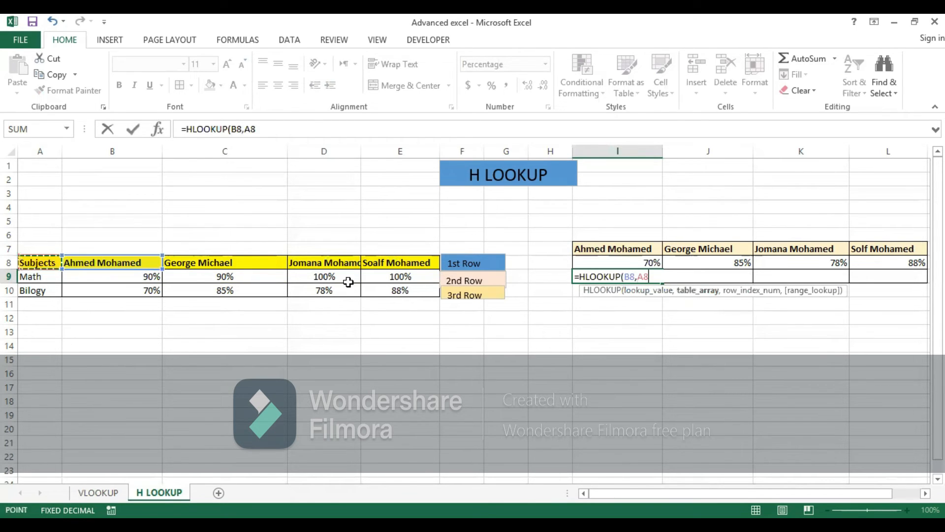
pyautogui.keyDown('shift'); pyautogui.click(370, 286); pyautogui.keyUp('shift')
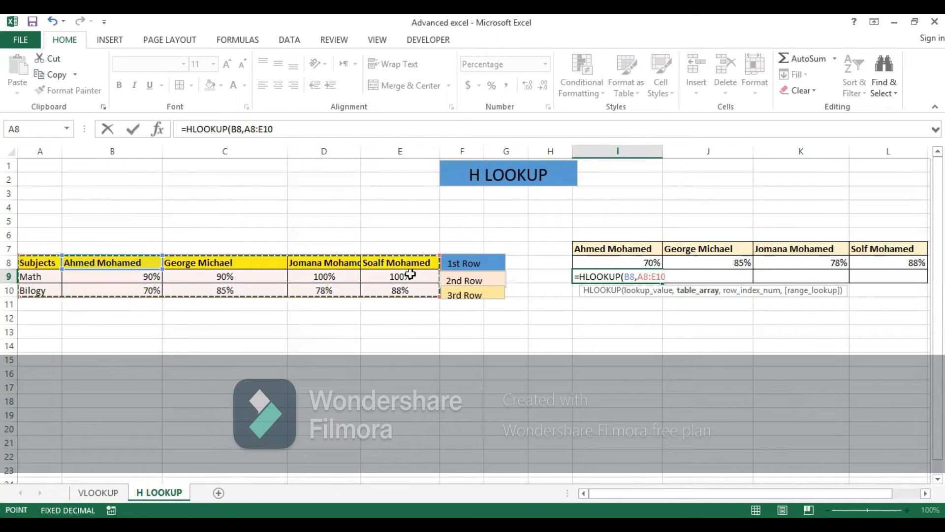
pyautogui.write(',')
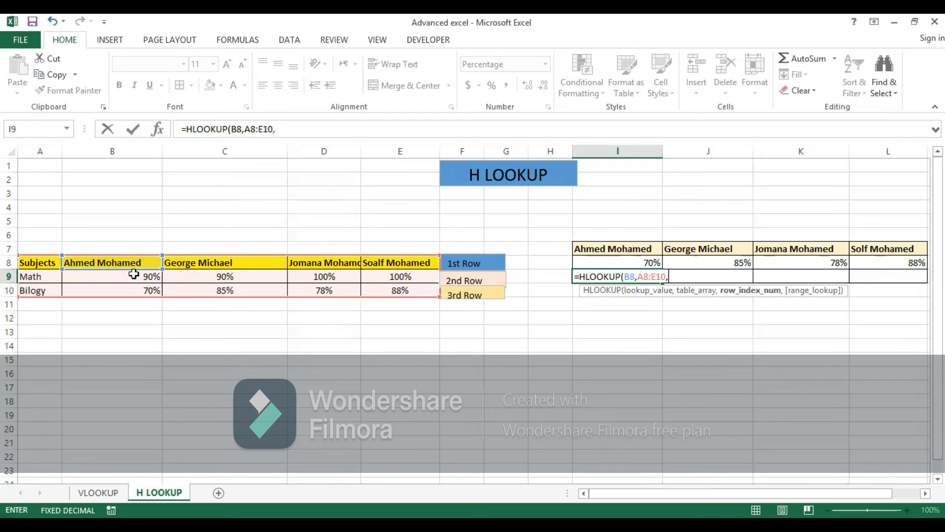
pyautogui.write('2,0)')
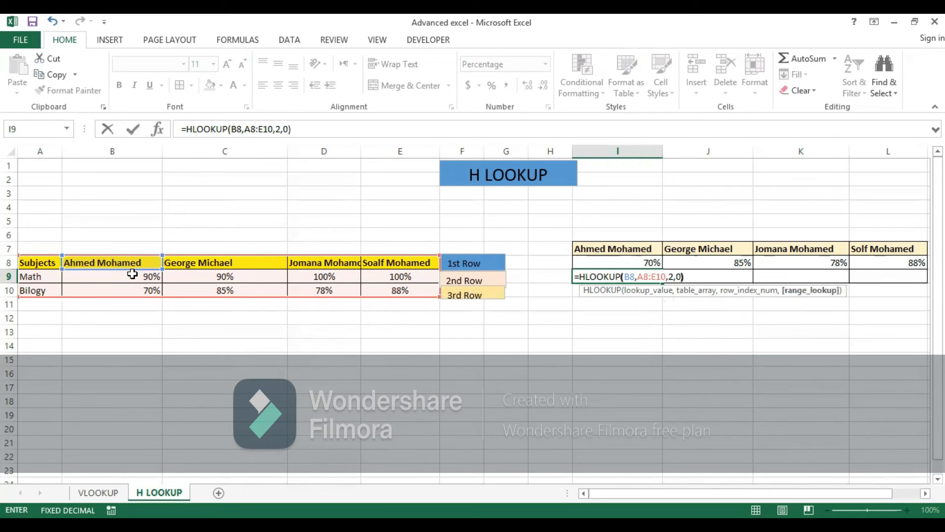
pyautogui.press('Return')
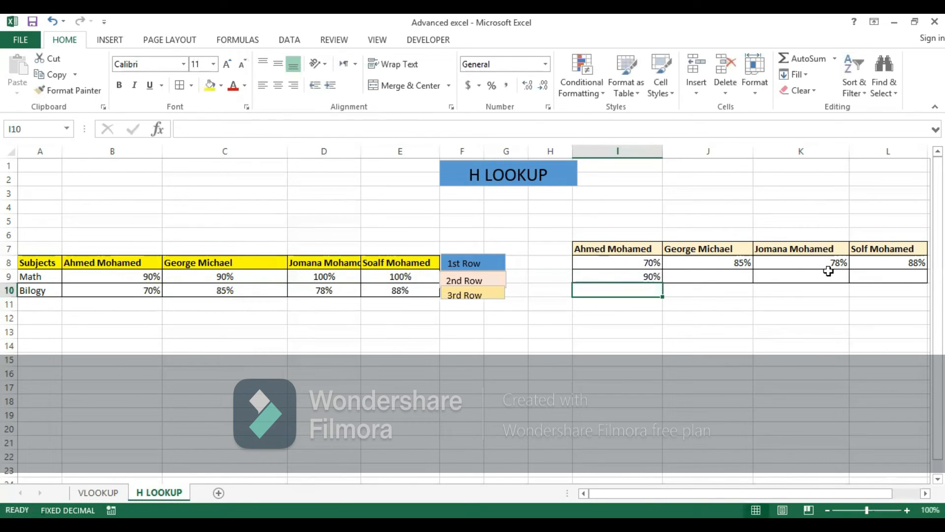
# Step: Enter the formula =HLOOKUP(C8,A8:E10,2,0) in J9 to retrieve the second student's Math grade
pyautogui.click(719, 274)
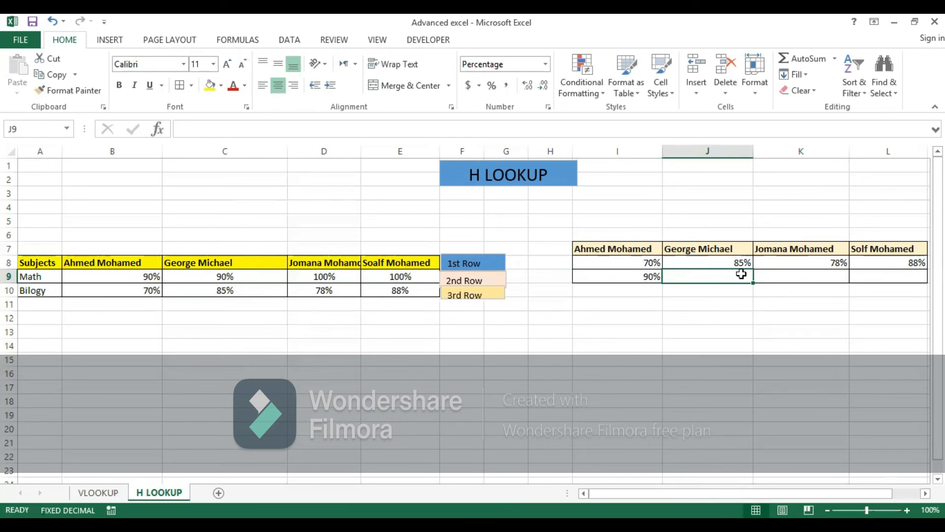
pyautogui.write('=')
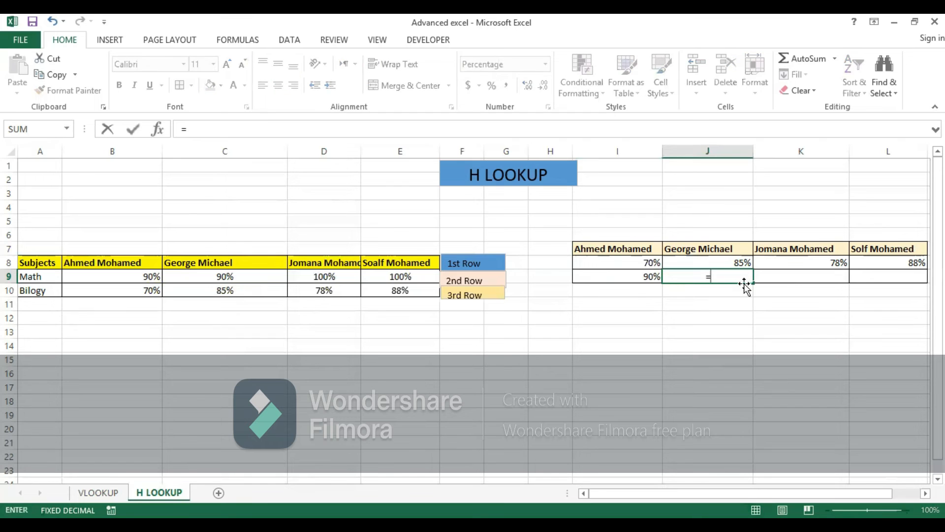
pyautogui.write('hl')
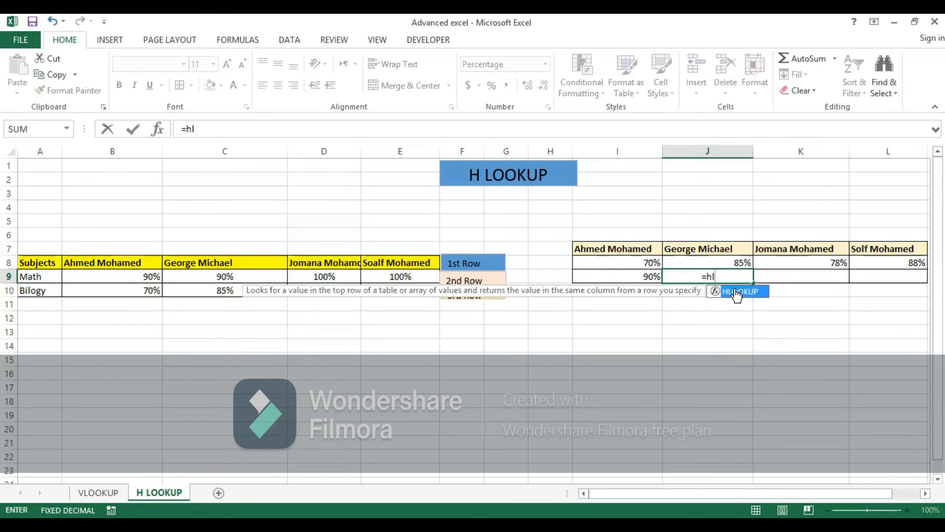
pyautogui.doubleClick(737, 294)
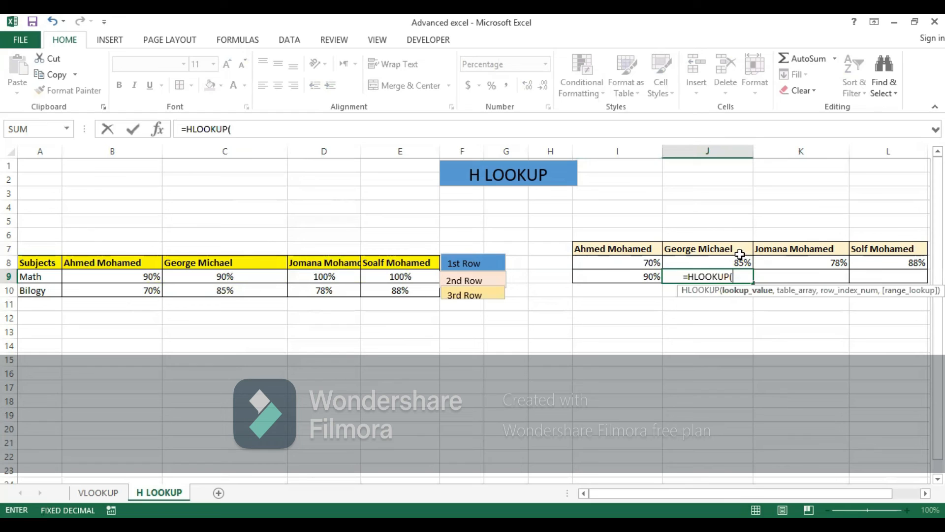
pyautogui.click(205, 264)
pyautogui.write(',')
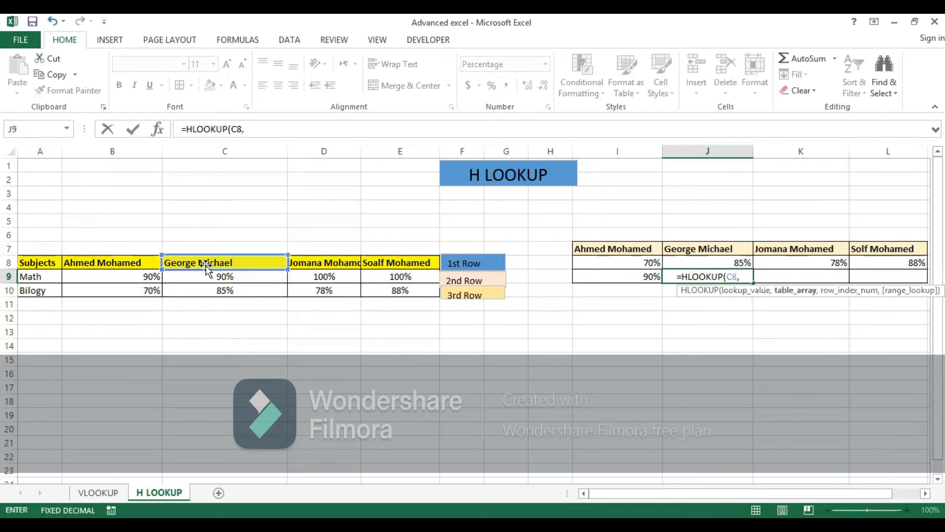
pyautogui.click(27, 264)
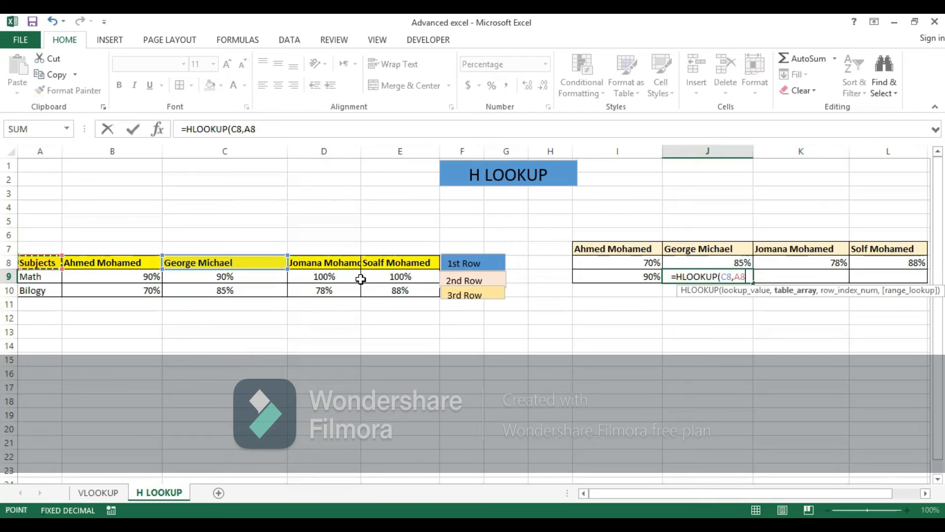
pyautogui.hotkey('shift', 'Right')
pyautogui.hotkey('shift', 'Right')
pyautogui.hotkey('shift', 'Right')
pyautogui.hotkey('shift', 'Right')
pyautogui.hotkey('shift', 'Down')
pyautogui.hotkey('shift', 'Down')
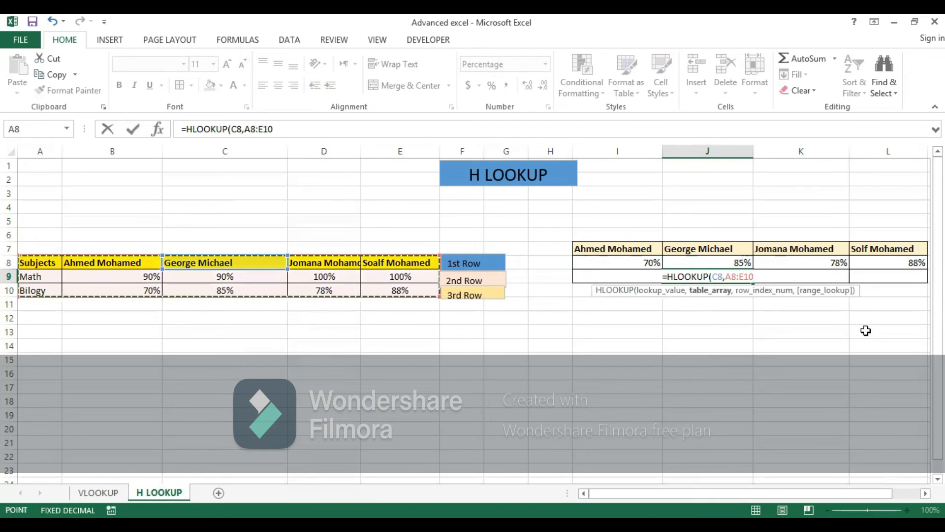
pyautogui.write(',')
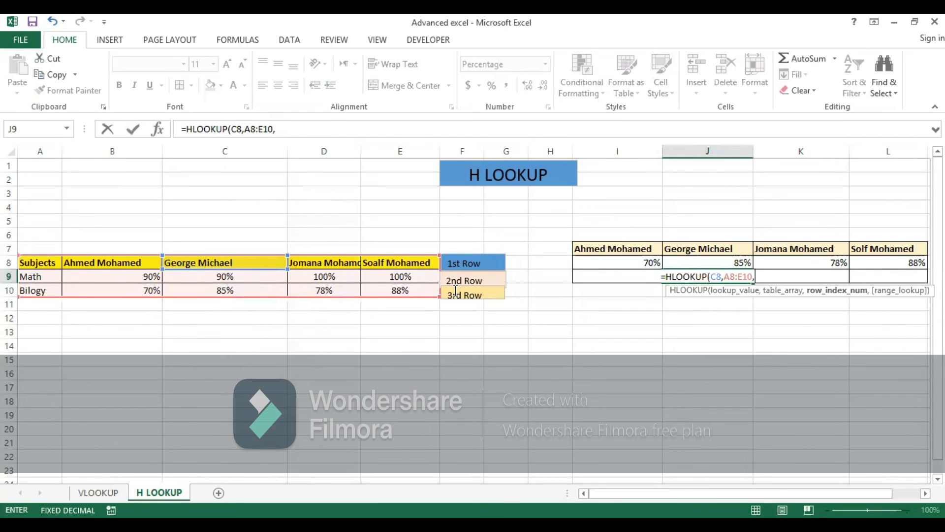
pyautogui.write('2,0')
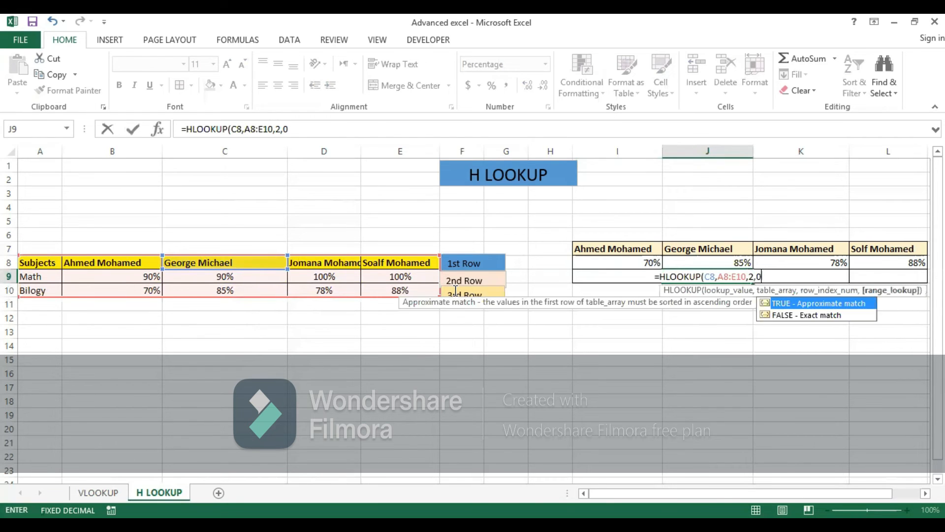
pyautogui.write(')')
pyautogui.press('Return')
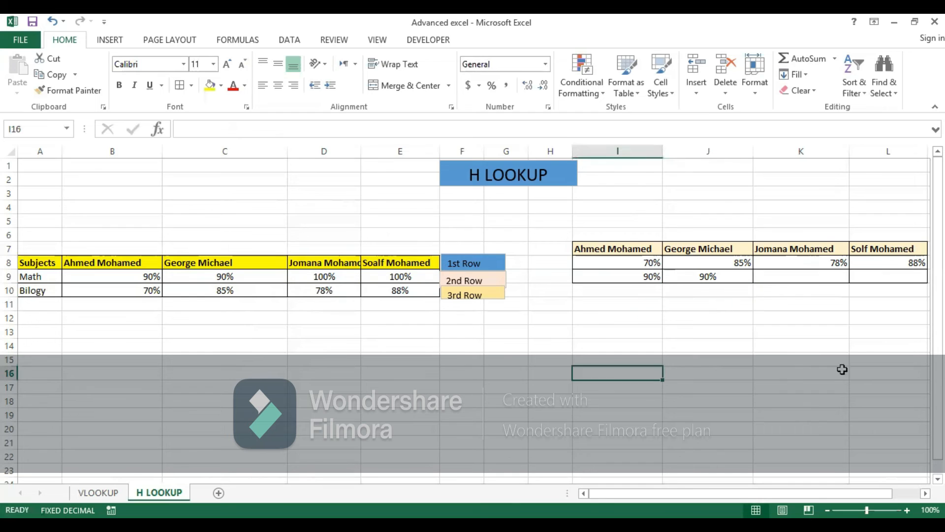
# Step: Fill the HLOOKUP formula from J9 across row 9 through K9 to L9
pyautogui.click(800, 277)
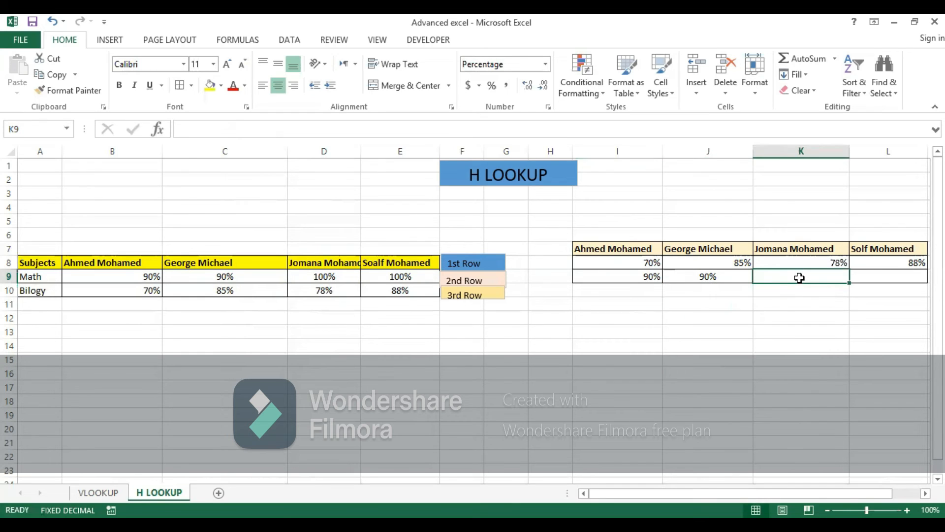
pyautogui.click(733, 278)
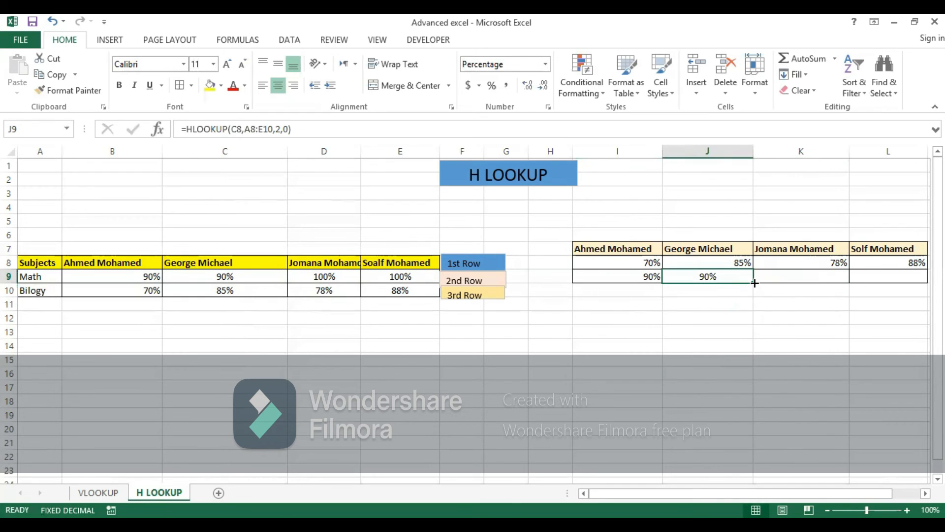
pyautogui.moveTo(754, 283); pyautogui.dragTo(814, 282)
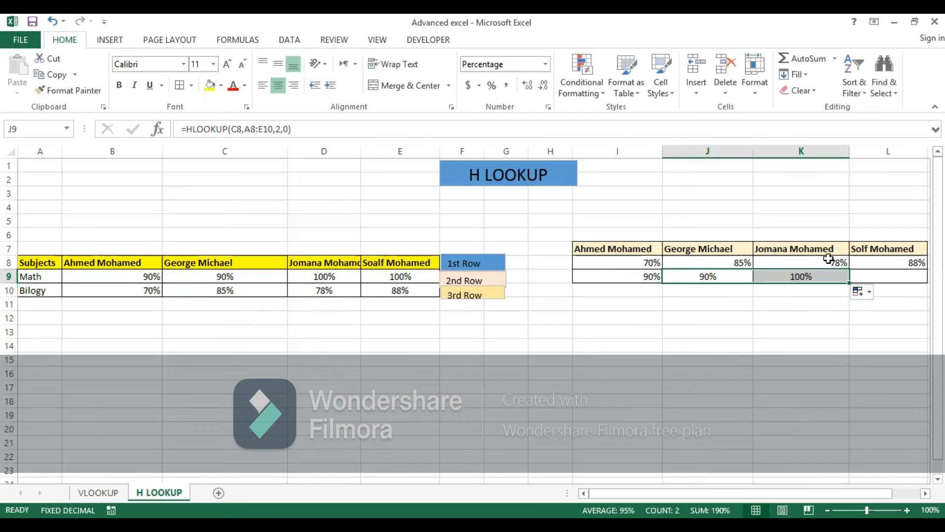
pyautogui.click(821, 274)
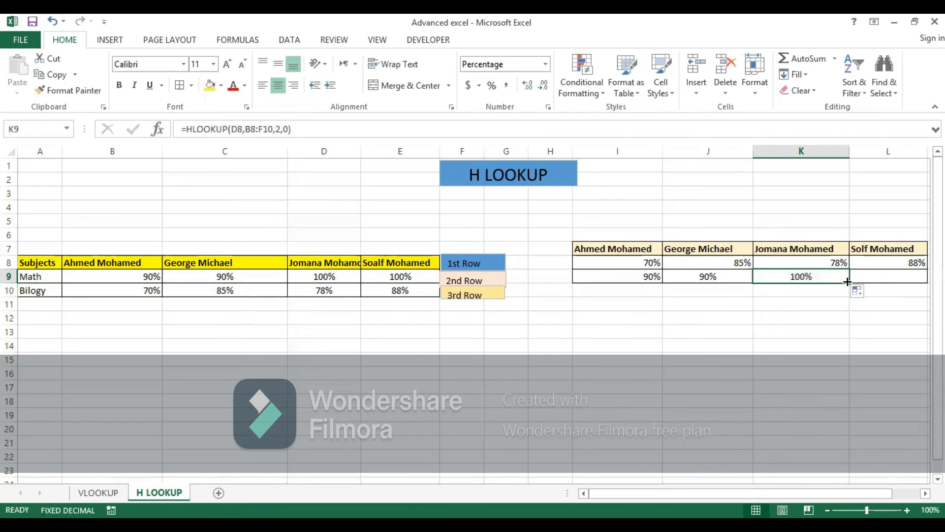
pyautogui.moveTo(849, 282); pyautogui.dragTo(896, 278)
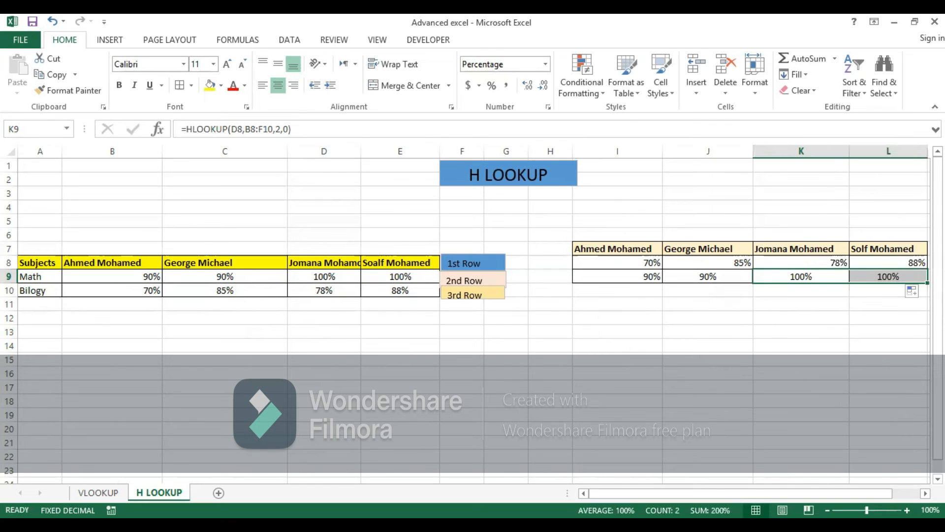
# Step: Switch to the VLOOKUP sheet
pyautogui.click(98, 493)
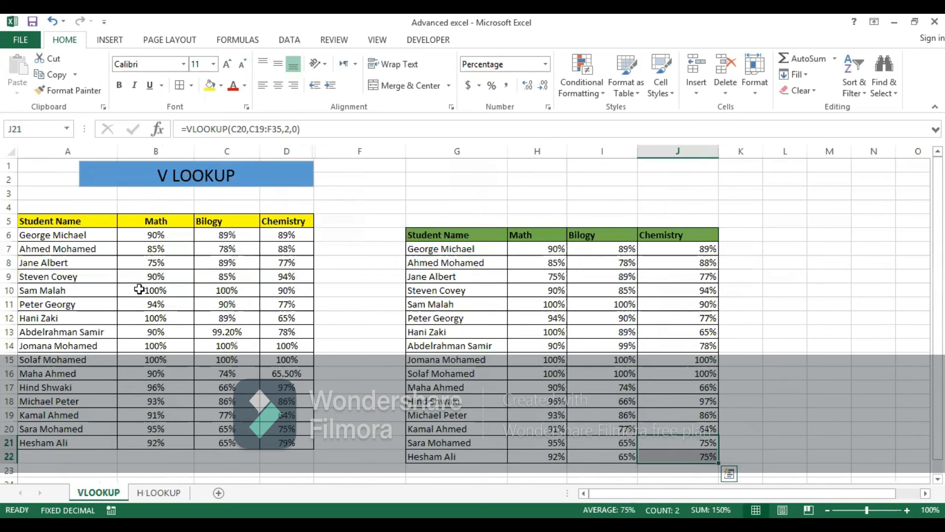